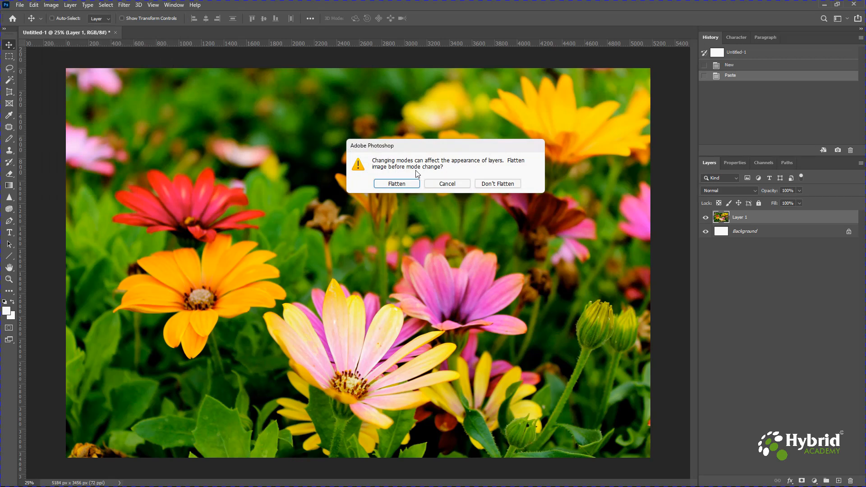
Convert the flower image to grayscale, flattening its layers and discarding the color information
{"action": "left_click", "coordinate": [407, 184]}
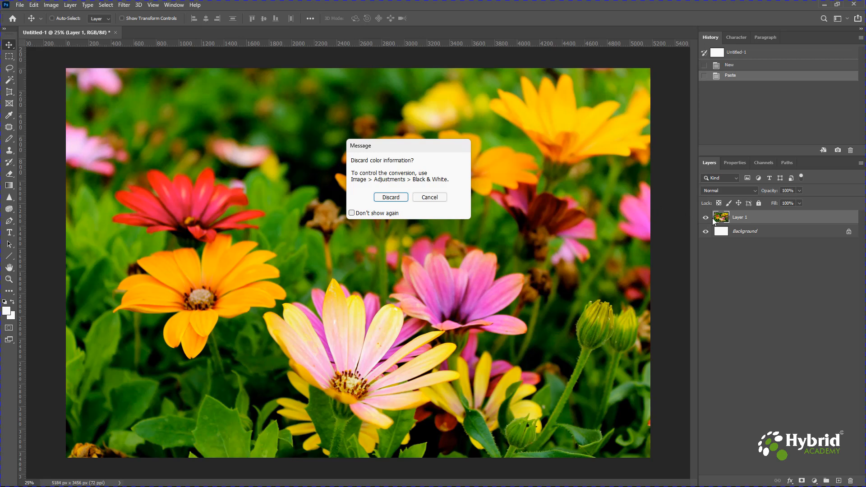
{"action": "left_click", "coordinate": [400, 199]}
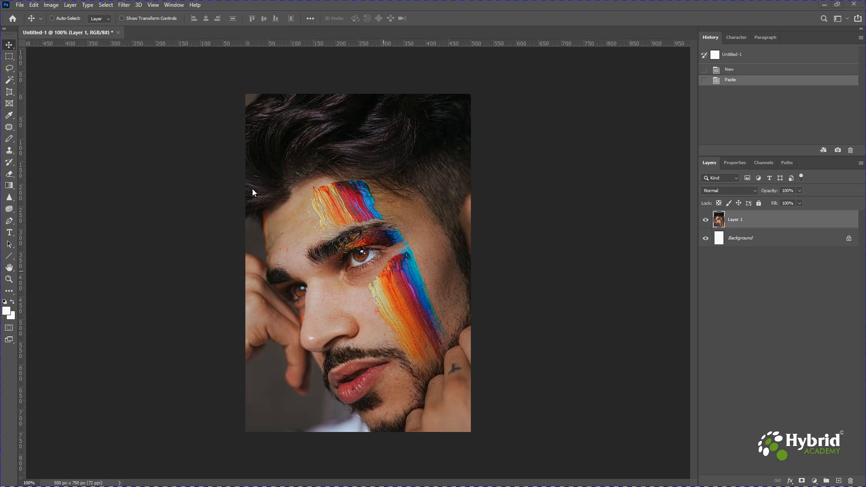
Desaturate the portrait layer with the Desaturate adjustment
{"action": "left_click", "coordinate": [56, 6]}
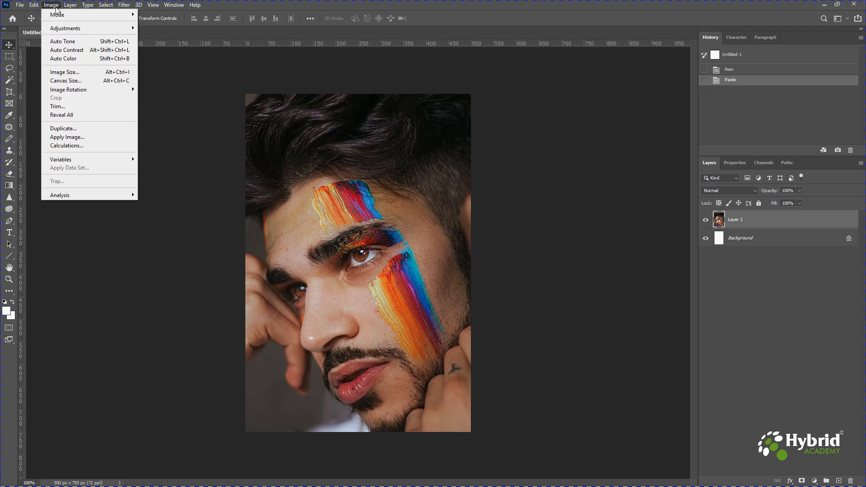
{"action": "mouse_move", "coordinate": [64, 31]}
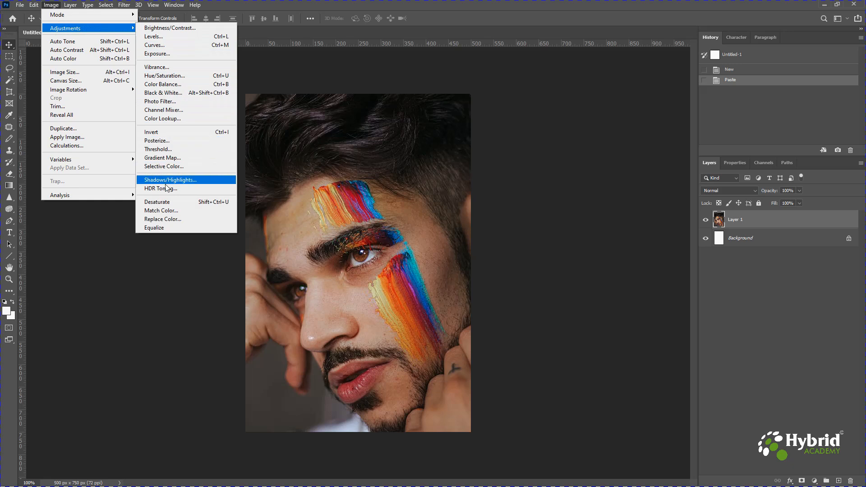
{"action": "left_click", "coordinate": [222, 206]}
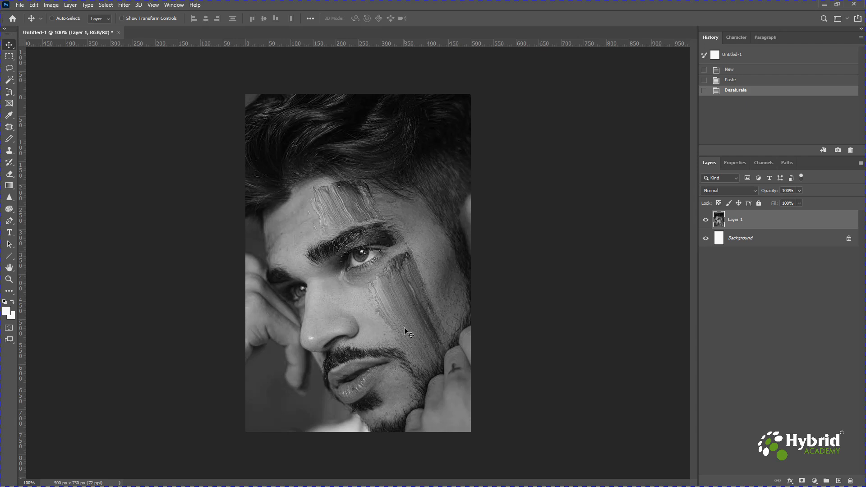
Try a Sepia photo filter at 75% density directly on the desaturated portrait layer and undo it
{"action": "left_click", "coordinate": [51, 5]}
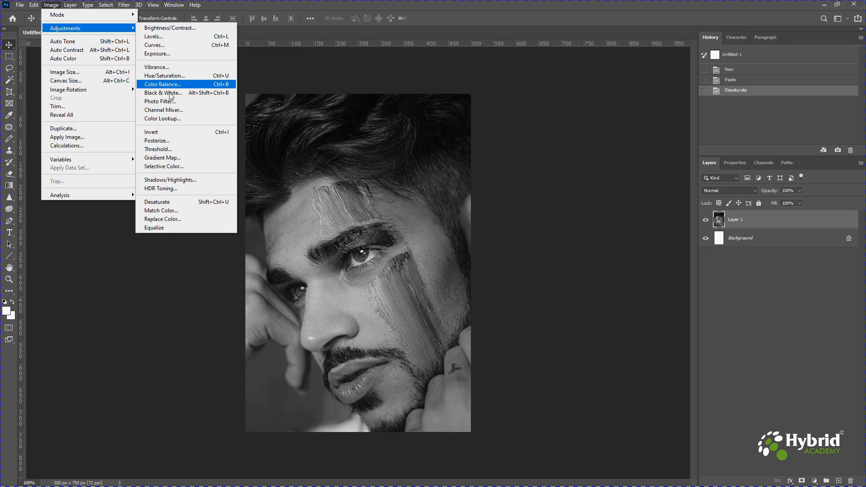
{"action": "left_click", "coordinate": [170, 102]}
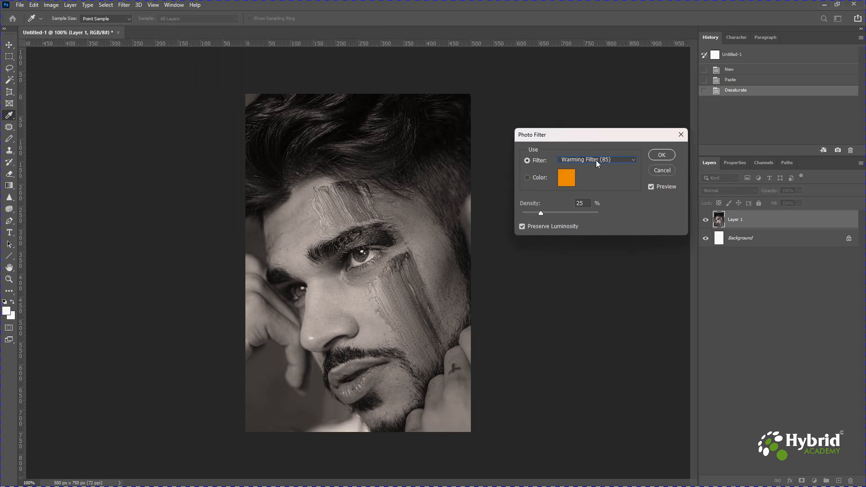
{"action": "left_click", "coordinate": [597, 159]}
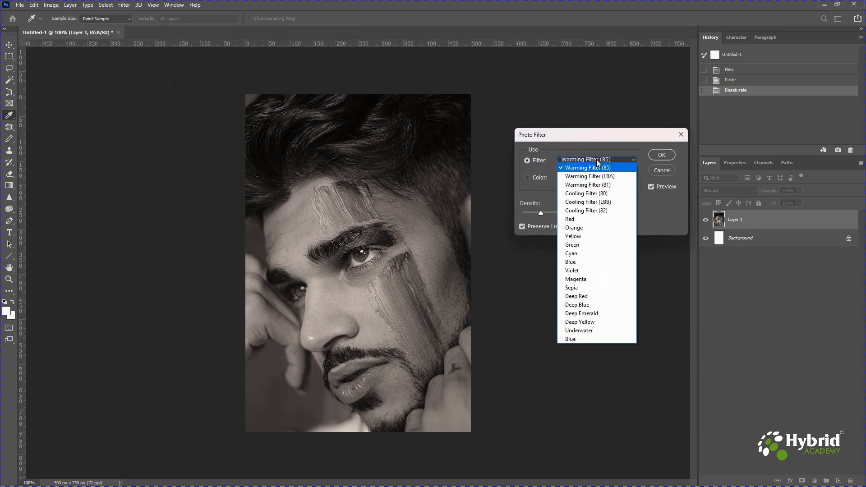
{"action": "left_click", "coordinate": [581, 288]}
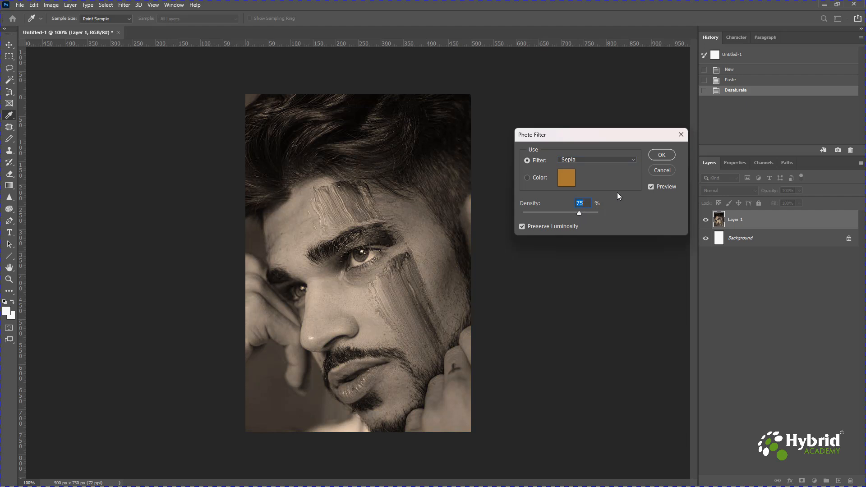
{"action": "left_click", "coordinate": [658, 156]}
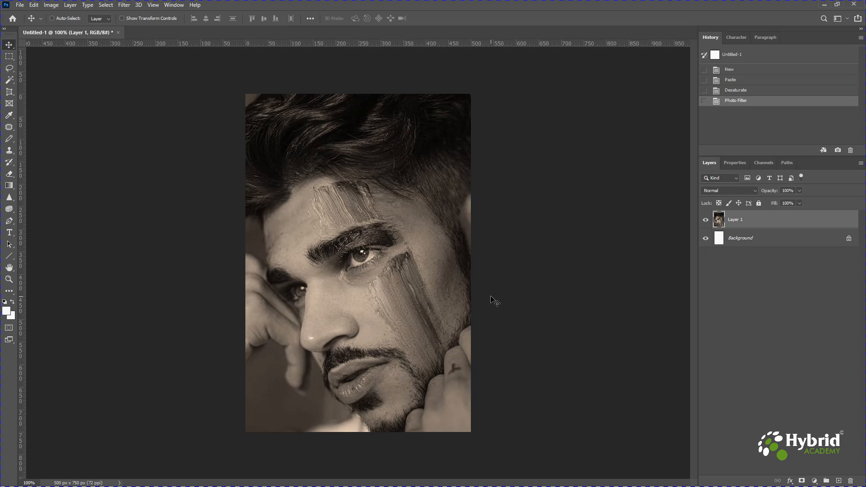
{"action": "key", "text": "ctrl"}
{"action": "key", "text": "ctrl+z"}
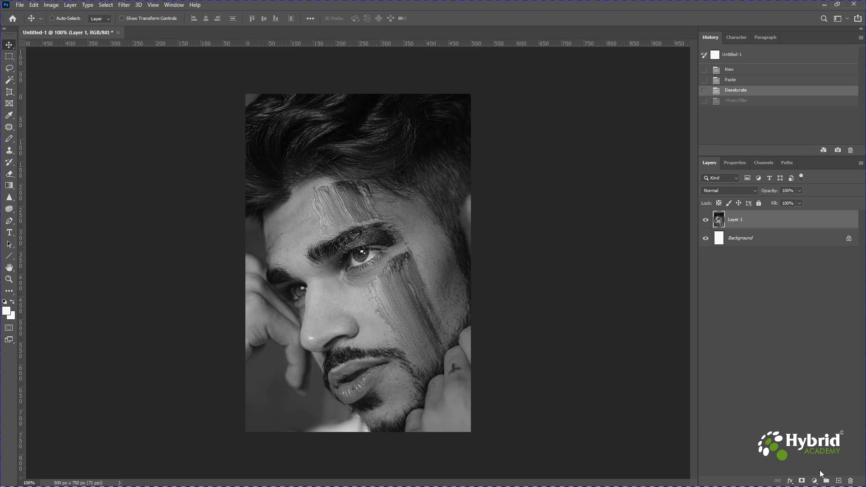
Add a Photo Filter adjustment layer above the portrait, using the Sepia filter at 75% density
{"action": "left_click", "coordinate": [815, 482]}
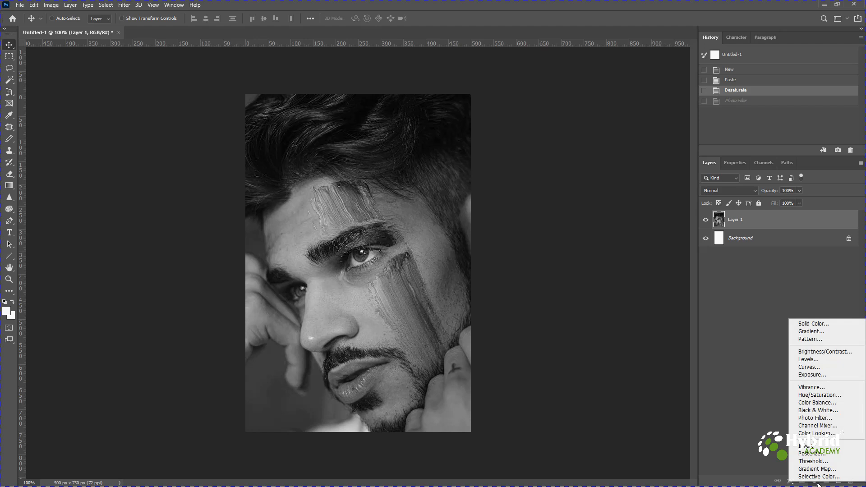
{"action": "left_click", "coordinate": [816, 419]}
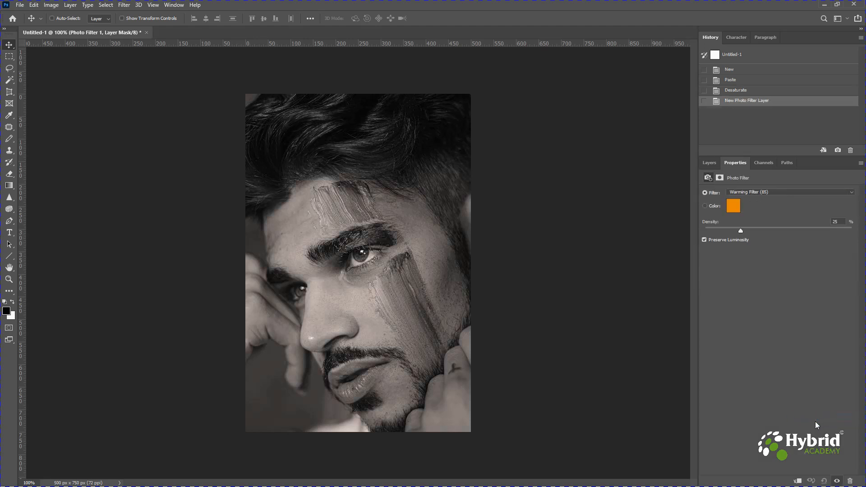
{"action": "left_click", "coordinate": [709, 163]}
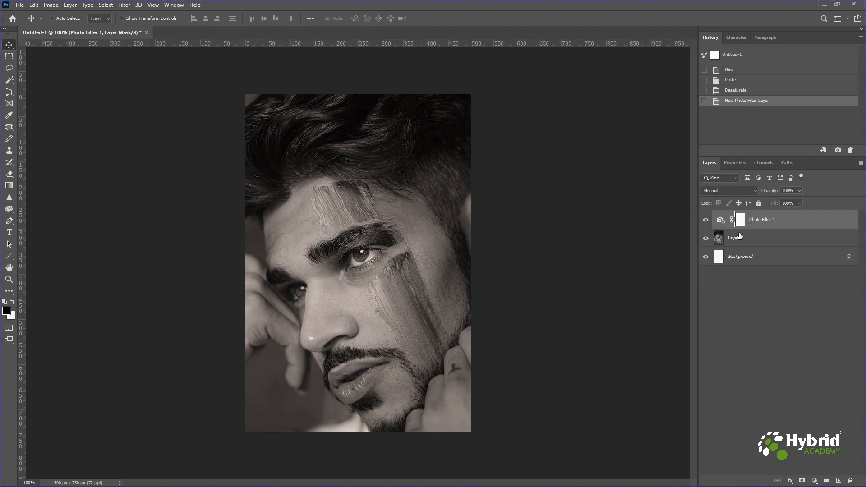
{"action": "left_click", "coordinate": [729, 161]}
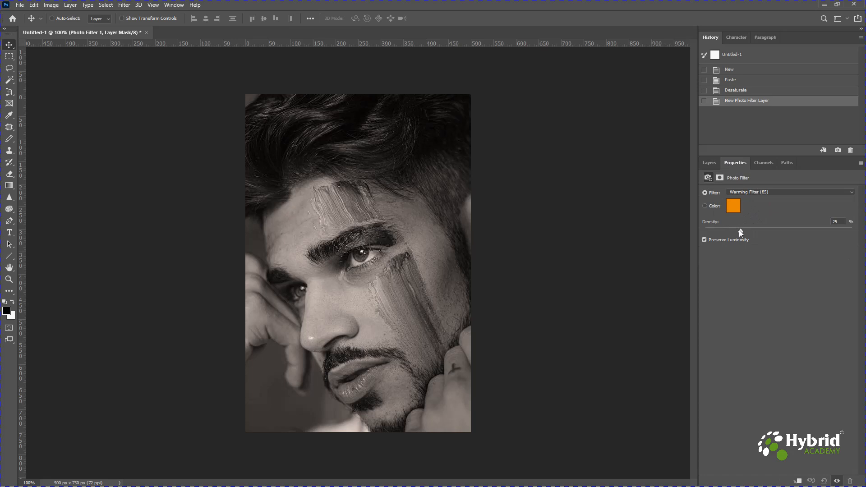
{"action": "left_click", "coordinate": [746, 192]}
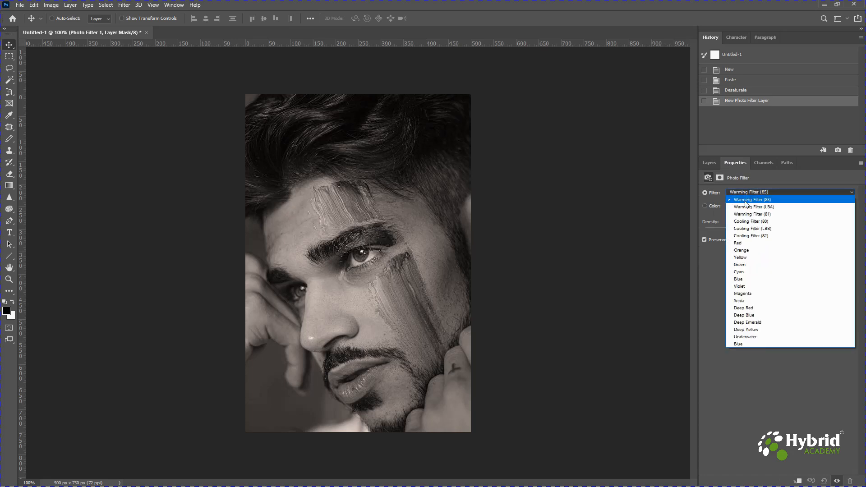
{"action": "left_click", "coordinate": [744, 301]}
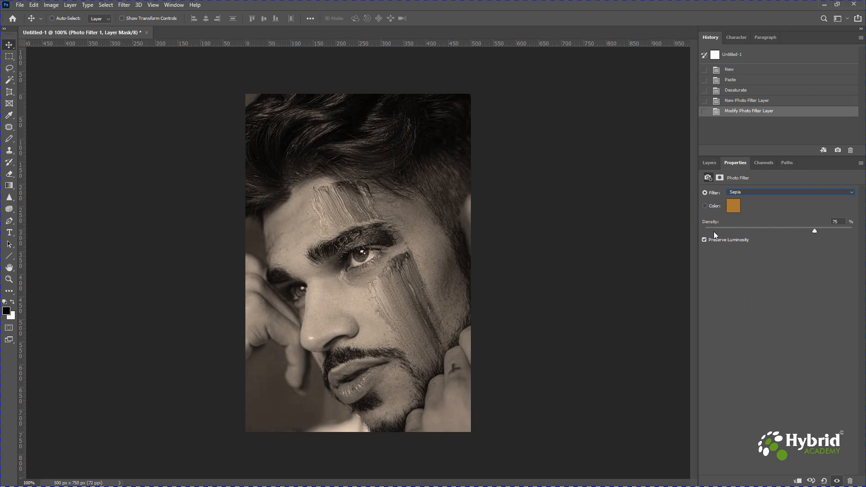
Try the Warming Filter (85), Cooling Filter (80), Red and Yellow presets on the Photo Filter adjustment layer
{"action": "left_click", "coordinate": [742, 194]}
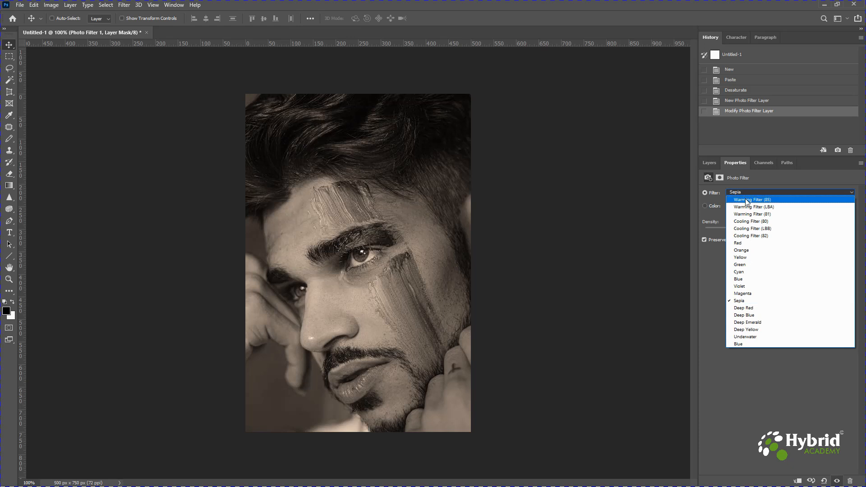
{"action": "left_click", "coordinate": [747, 201]}
{"action": "left_click", "coordinate": [748, 190]}
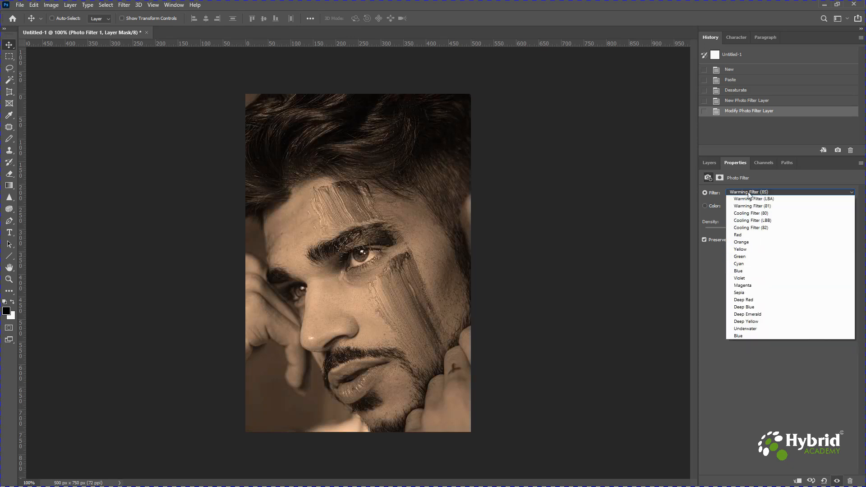
{"action": "left_click", "coordinate": [747, 222]}
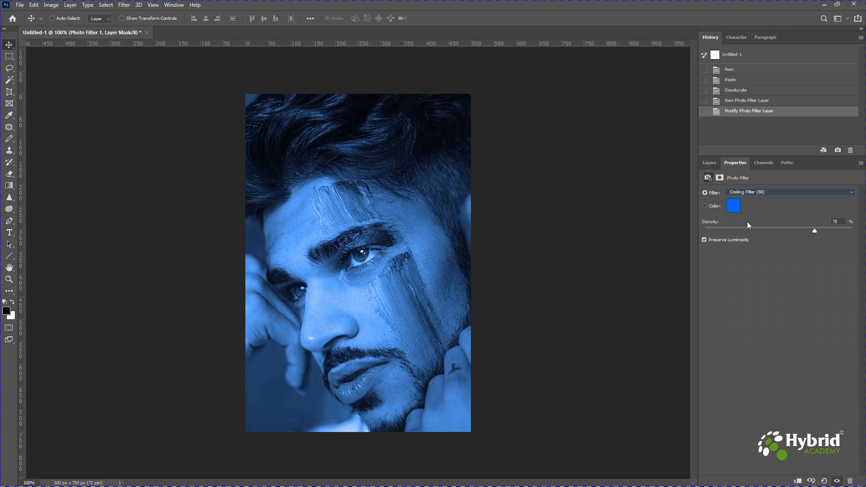
{"action": "left_click", "coordinate": [748, 193]}
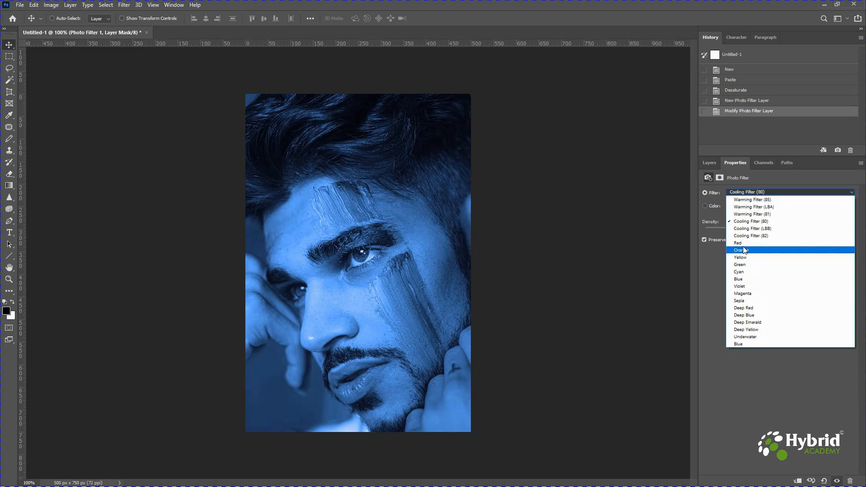
{"action": "left_click", "coordinate": [743, 241]}
{"action": "left_click", "coordinate": [746, 194]}
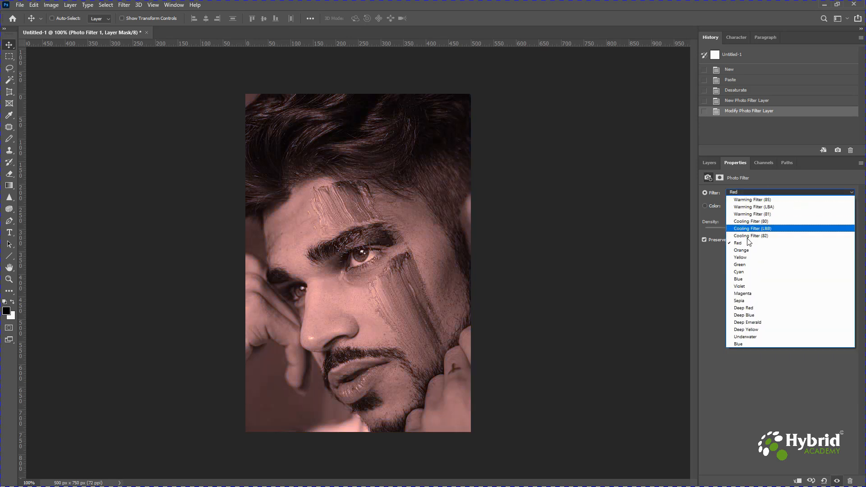
{"action": "left_click", "coordinate": [745, 257]}
Try the Orange, Violet, Deep Red and Deep Emerald presets on the Photo Filter adjustment layer
{"action": "left_click", "coordinate": [746, 192]}
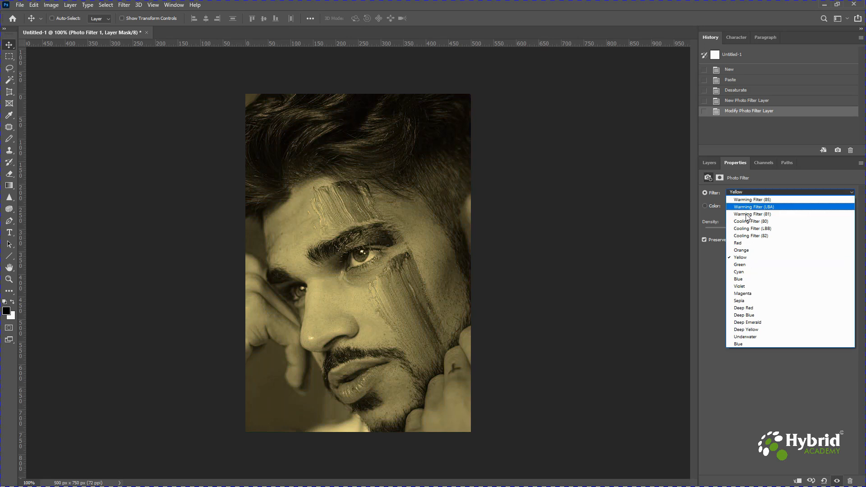
{"action": "left_click", "coordinate": [747, 249]}
{"action": "left_click", "coordinate": [743, 191]}
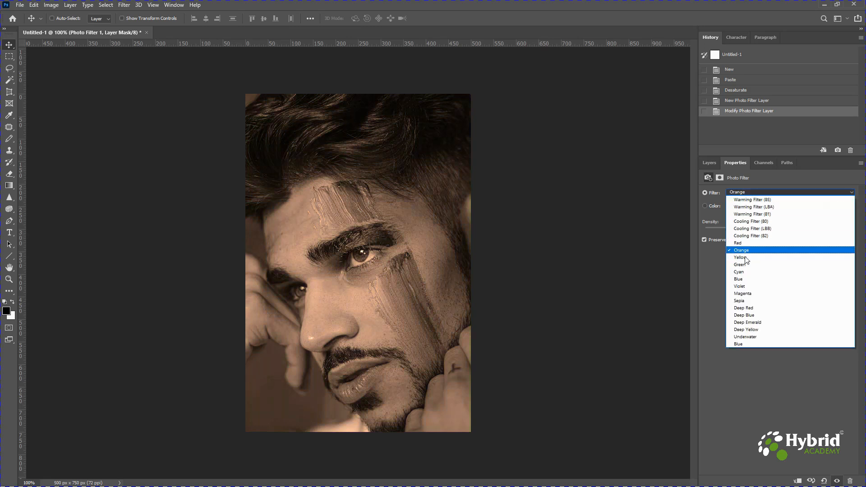
{"action": "left_click", "coordinate": [745, 283]}
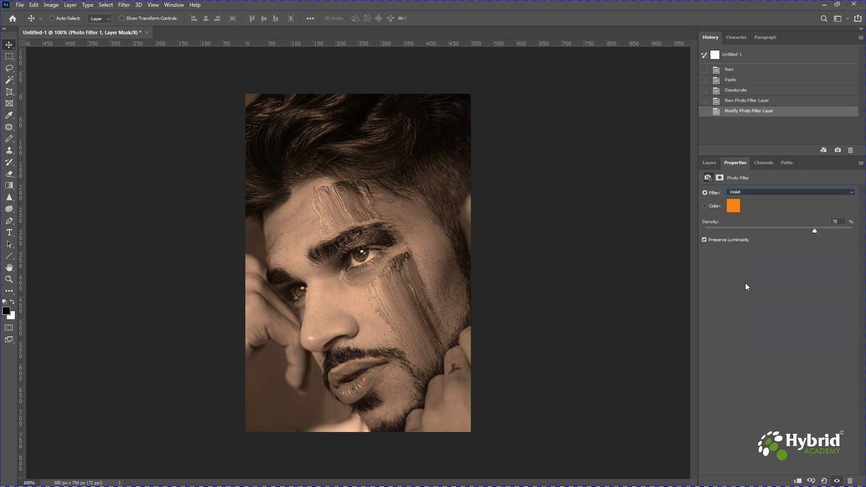
{"action": "left_click", "coordinate": [748, 191]}
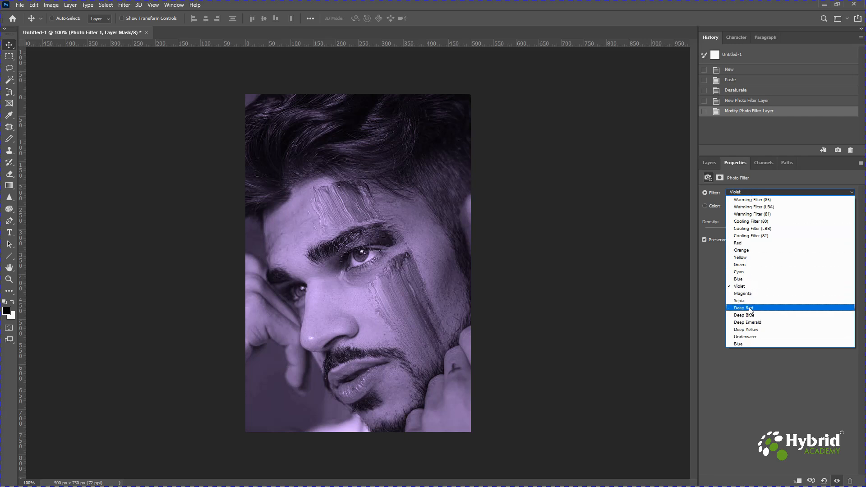
{"action": "left_click", "coordinate": [751, 309]}
{"action": "left_click", "coordinate": [755, 193]}
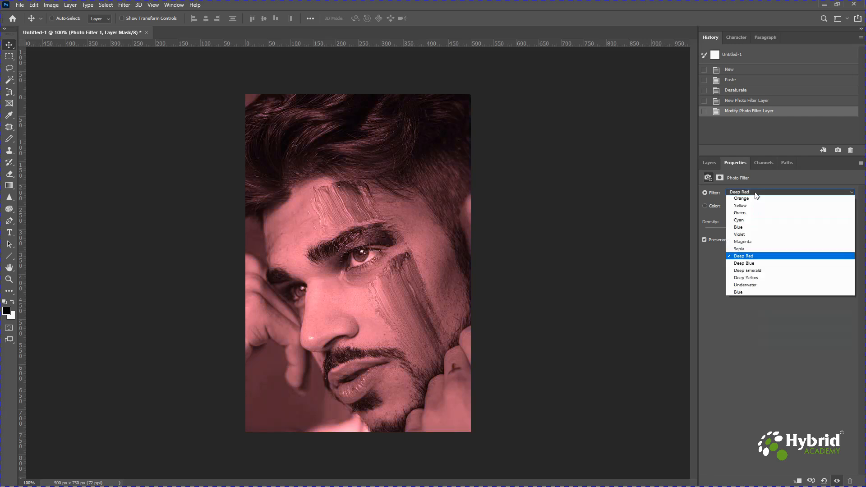
{"action": "left_click", "coordinate": [758, 323]}
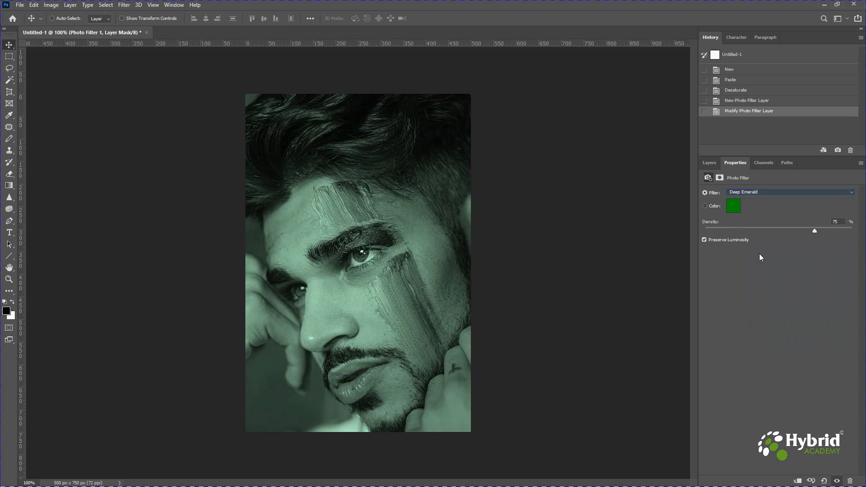
Set the Photo Filter adjustment layer to the Underwater preset at 94% density
{"action": "left_click", "coordinate": [759, 193]}
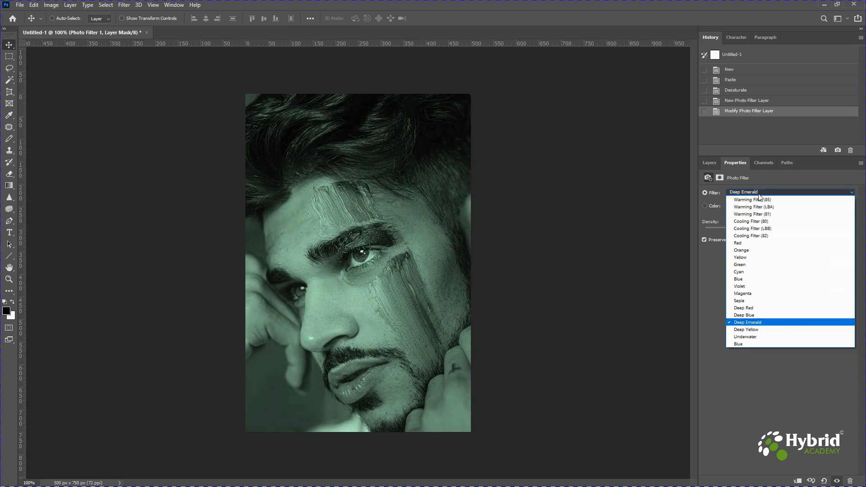
{"action": "left_click", "coordinate": [758, 338]}
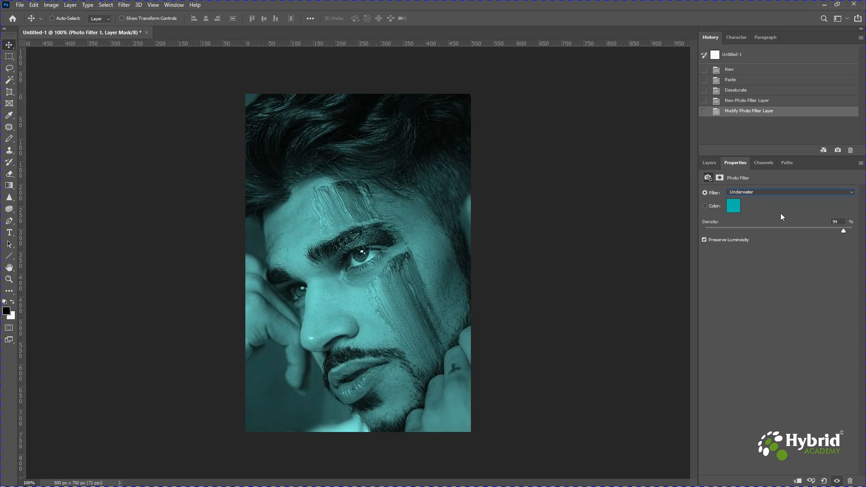
Compare the portrait with and without the tint by toggling the Photo Filter layer's visibility, leaving it shown
{"action": "left_click", "coordinate": [710, 164]}
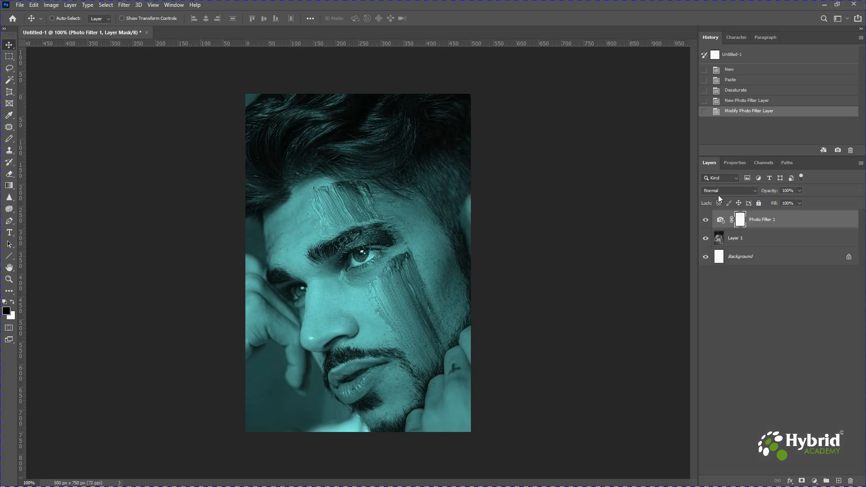
{"action": "left_click", "coordinate": [706, 221]}
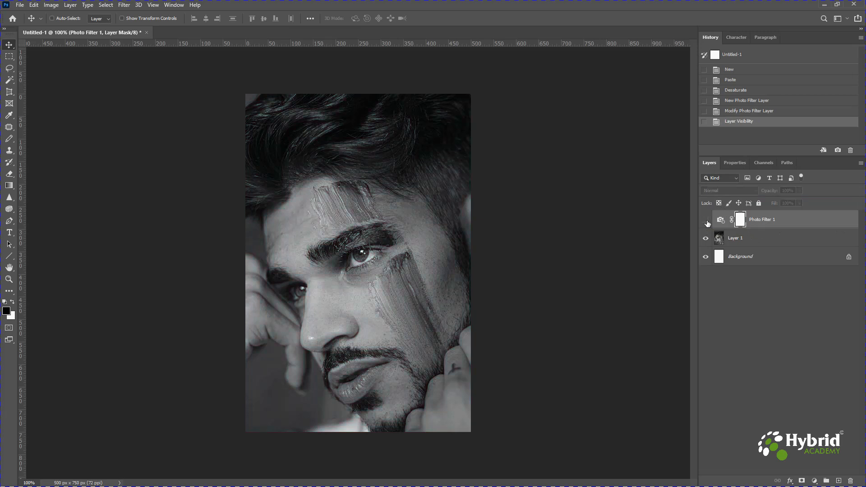
{"action": "left_click", "coordinate": [707, 221]}
{"action": "left_click", "coordinate": [706, 222]}
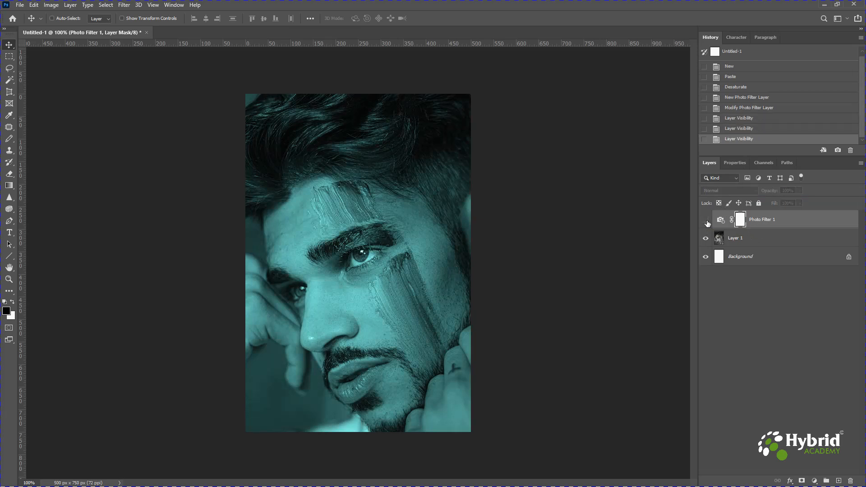
{"action": "left_click", "coordinate": [707, 221]}
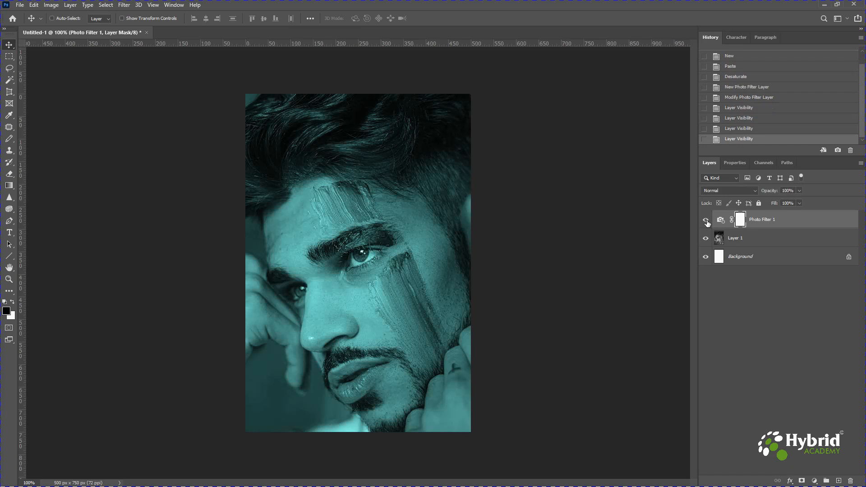
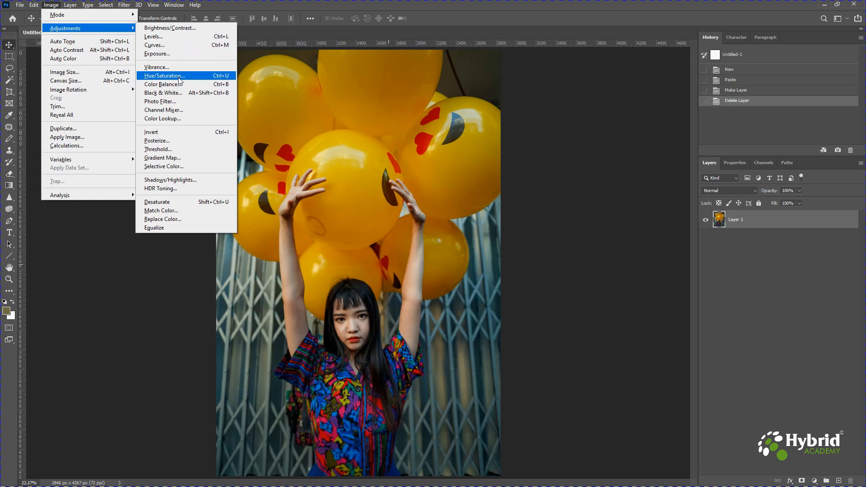
Try a Hue/Saturation adjustment on the balloon photo with Hue +85, Saturation +5 and Lightness +7, then reset the settings
{"action": "left_click", "coordinate": [214, 81]}
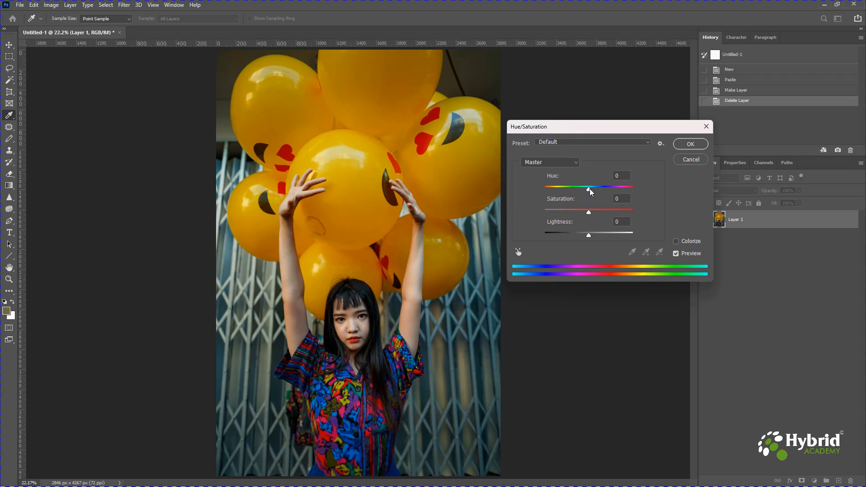
{"action": "left_click_drag", "start_coordinate": [590, 190], "coordinate": [617, 191]}
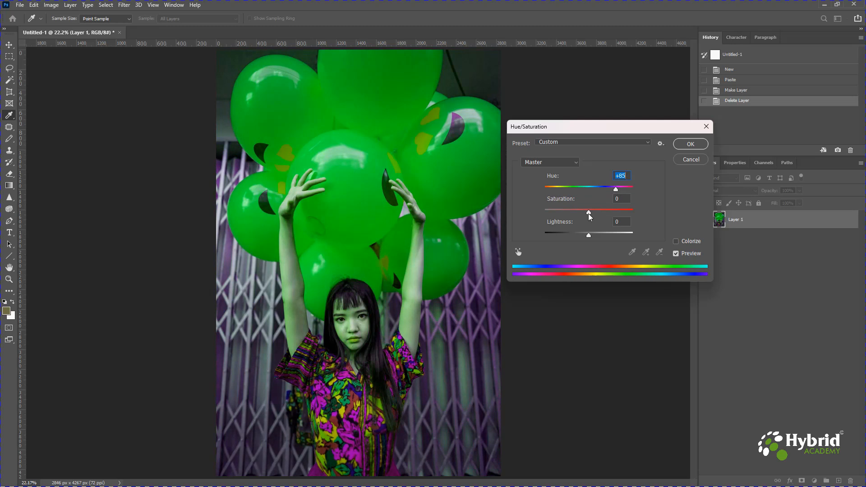
{"action": "left_click_drag", "start_coordinate": [588, 213], "coordinate": [624, 212]}
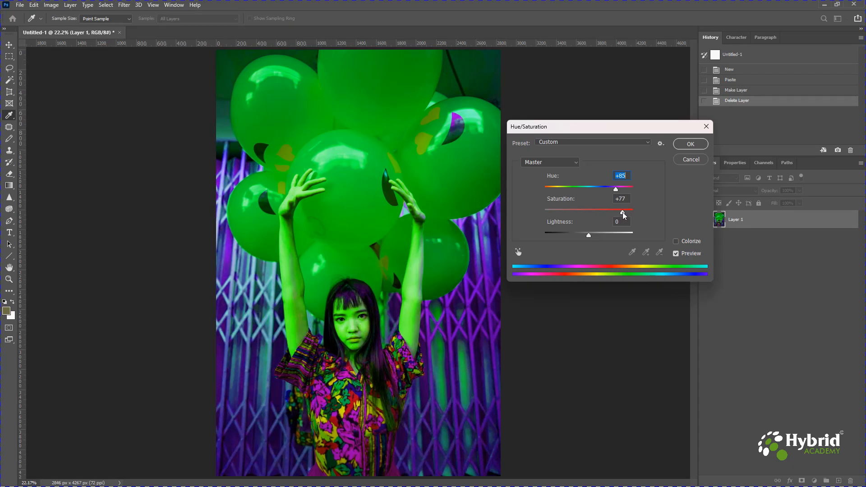
{"action": "left_click_drag", "start_coordinate": [623, 212], "coordinate": [592, 233]}
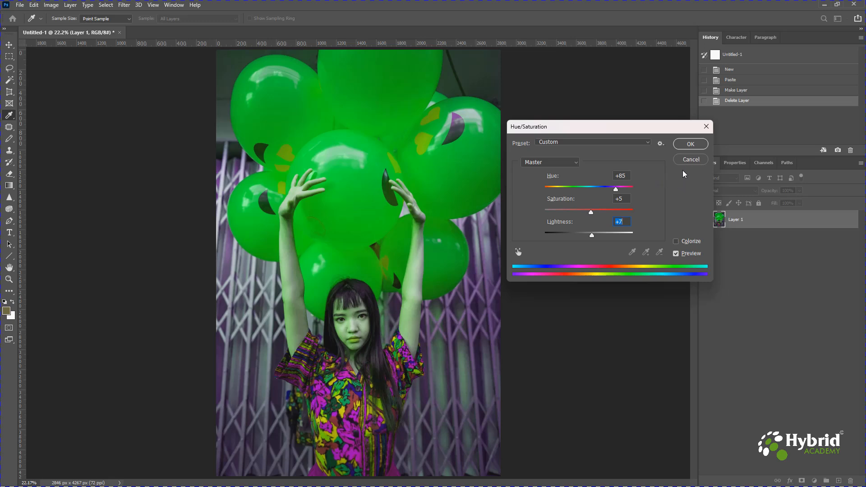
{"action": "left_click", "coordinate": [688, 160], "text": "alt"}
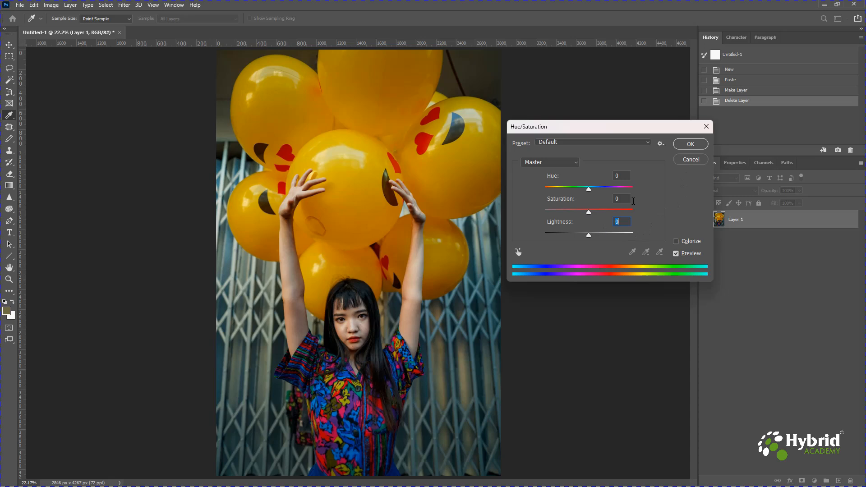
Try colorizing the balloon photo with Hue 360 and Saturation 90, then reset the Hue/Saturation settings
{"action": "left_click", "coordinate": [676, 242]}
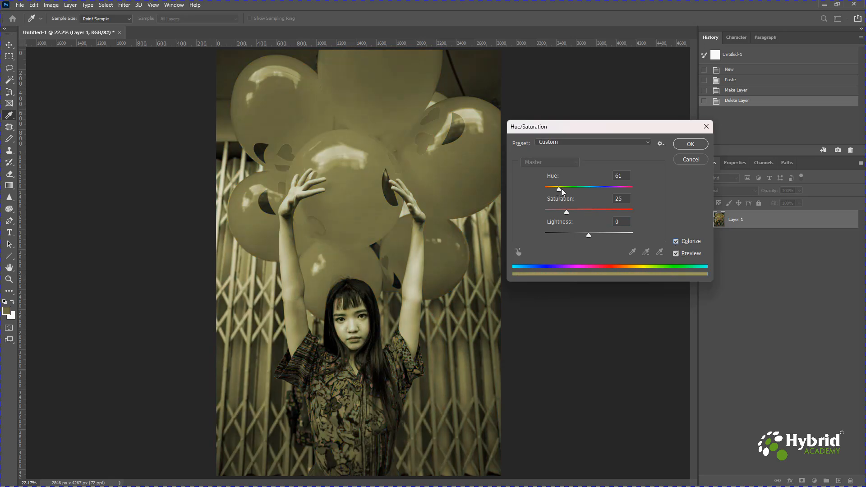
{"action": "left_click_drag", "start_coordinate": [562, 188], "coordinate": [641, 195]}
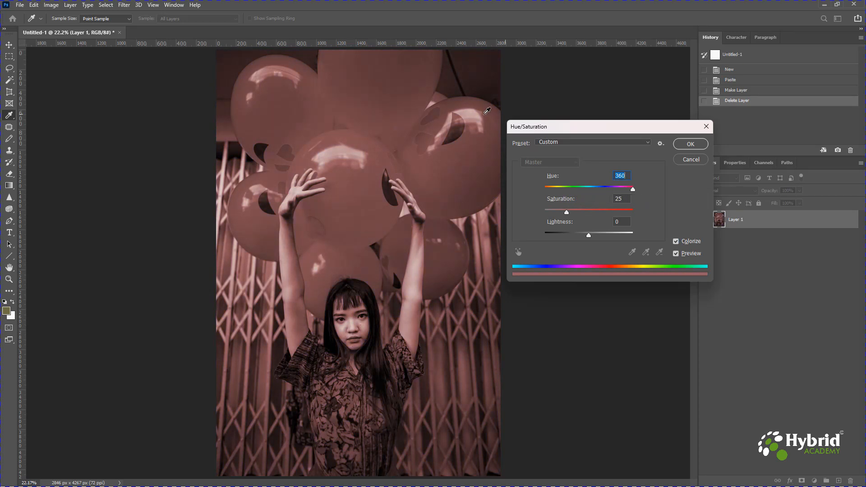
{"action": "left_click_drag", "start_coordinate": [567, 214], "coordinate": [601, 212]}
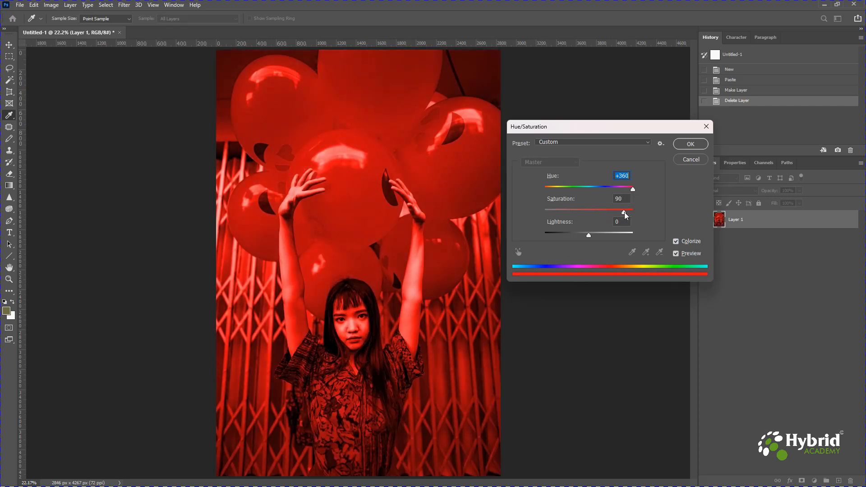
{"action": "left_click_drag", "start_coordinate": [625, 212], "coordinate": [625, 212]}
{"action": "left_click", "coordinate": [686, 160], "text": "alt"}
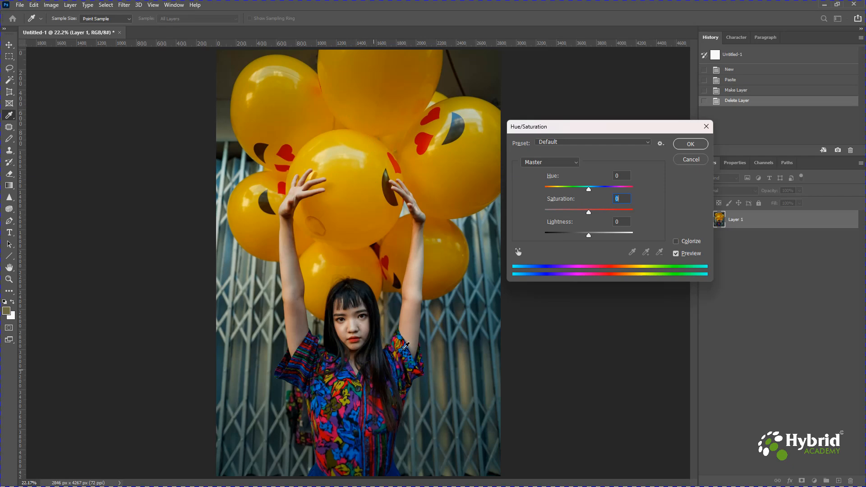
Try recolouring only the Yellows, sampled from the middle balloon, with Hue -44, then bring the hue back to -1
{"action": "left_click", "coordinate": [533, 165]}
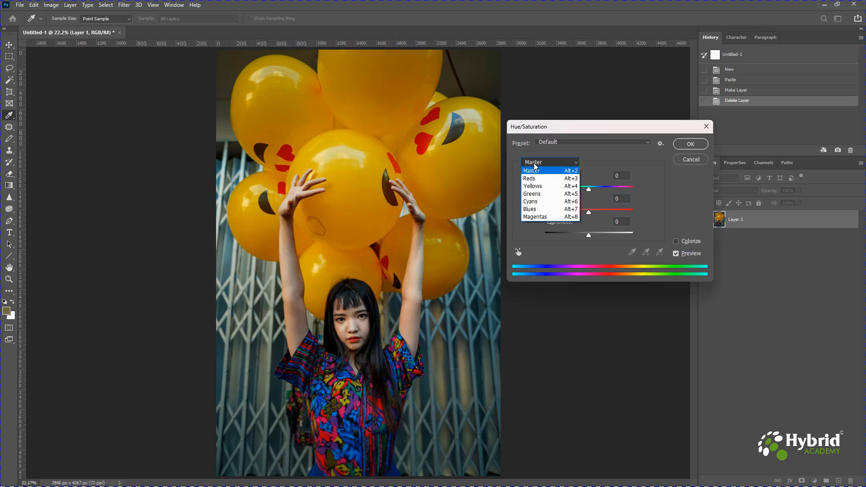
{"action": "left_click", "coordinate": [538, 186]}
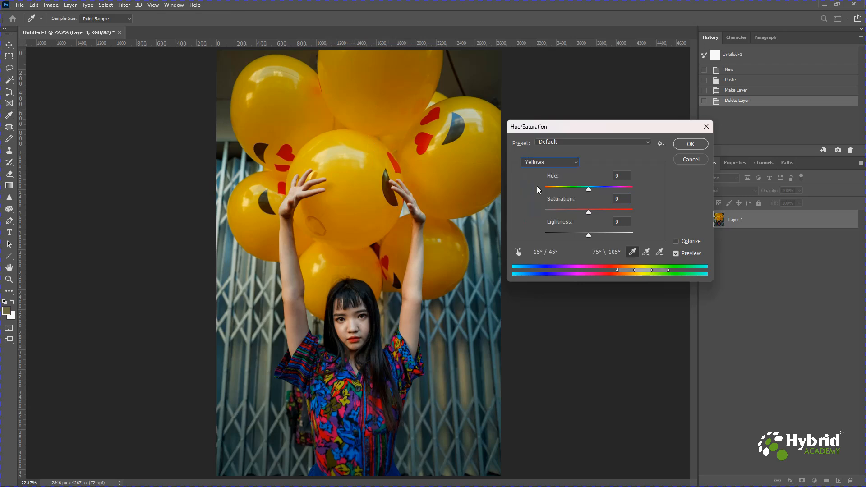
{"action": "left_click", "coordinate": [632, 253]}
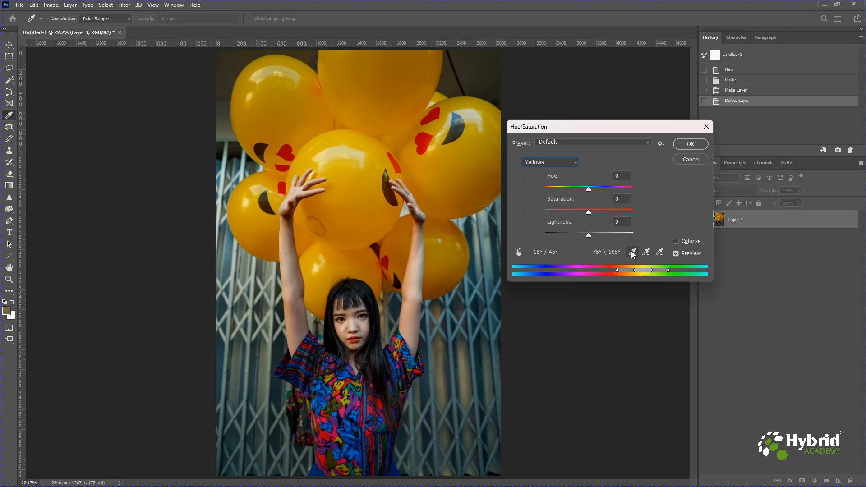
{"action": "left_click", "coordinate": [349, 178]}
{"action": "left_click", "coordinate": [589, 190]}
{"action": "left_click_drag", "start_coordinate": [589, 191], "coordinate": [582, 191]}
{"action": "left_click_drag", "start_coordinate": [577, 193], "coordinate": [572, 193]}
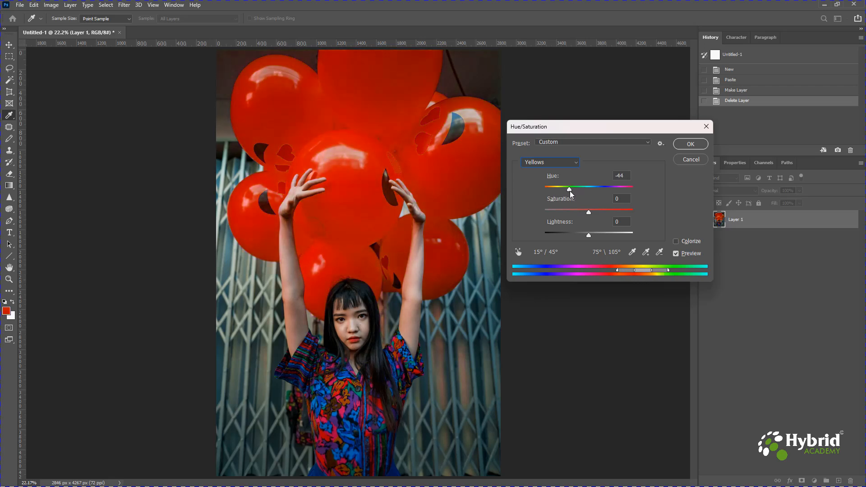
{"action": "left_click_drag", "start_coordinate": [571, 194], "coordinate": [590, 194]}
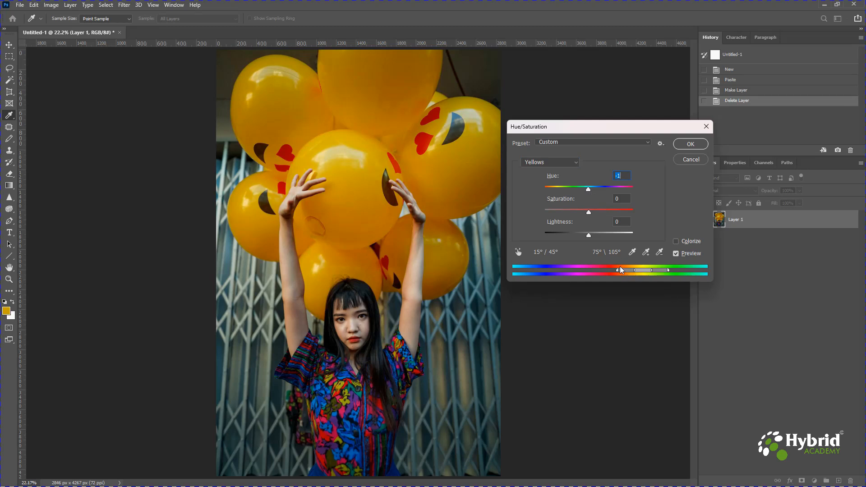
Try narrowing the Yellows range to 44°/55° and 63°\74° and shifting its hue to -82
{"action": "left_click_drag", "start_coordinate": [627, 273], "coordinate": [631, 274]}
{"action": "left_click_drag", "start_coordinate": [655, 273], "coordinate": [636, 274]}
{"action": "left_click_drag", "start_coordinate": [588, 190], "coordinate": [563, 193]}
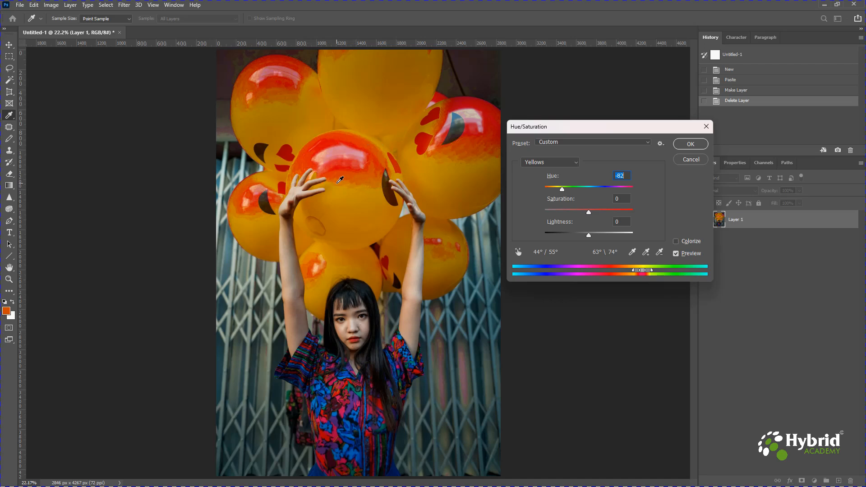
Try extending the Yellows range with another sample from the middle balloon and Hue -65, then cancel the Hue/Saturation adjustment
{"action": "left_click", "coordinate": [646, 256]}
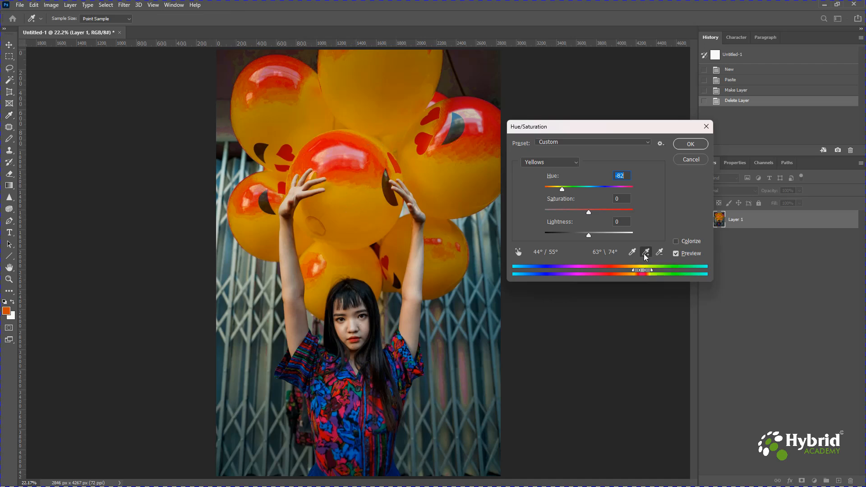
{"action": "left_click", "coordinate": [352, 202]}
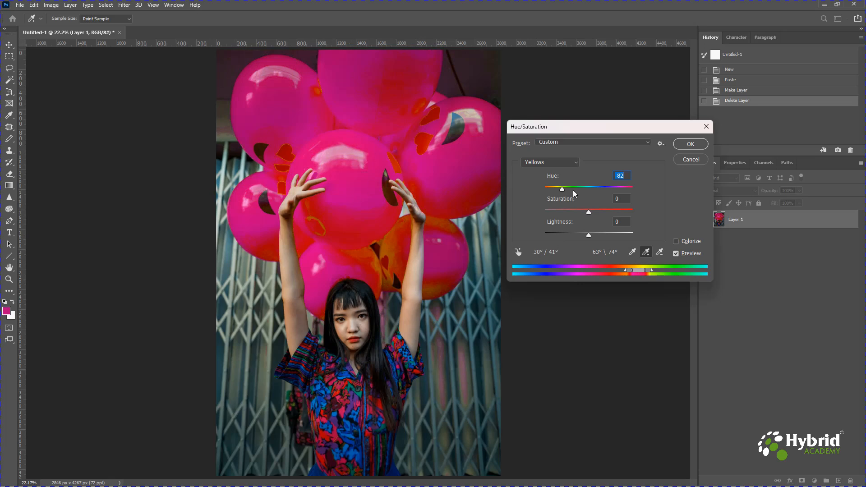
{"action": "mouse_move", "coordinate": [563, 194]}
{"action": "left_mouse_down"}
{"action": "mouse_move", "coordinate": [597, 194]}
{"action": "mouse_move", "coordinate": [567, 195]}
{"action": "left_mouse_up"}
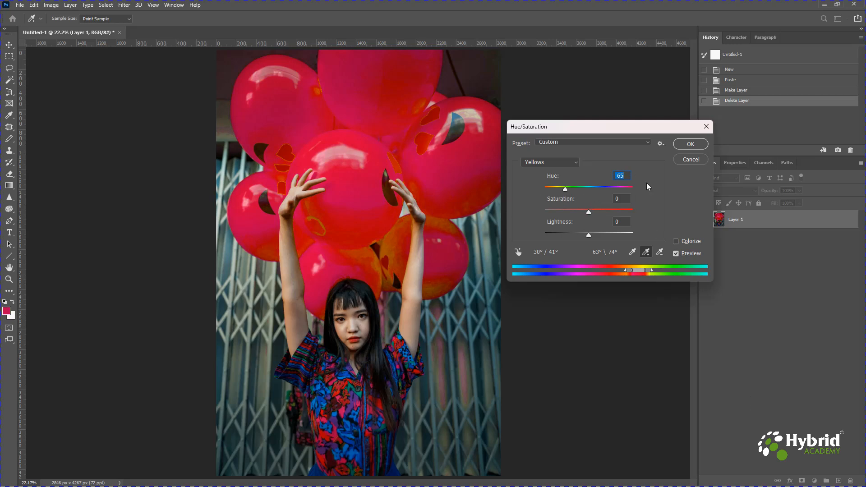
{"action": "left_click", "coordinate": [690, 162]}
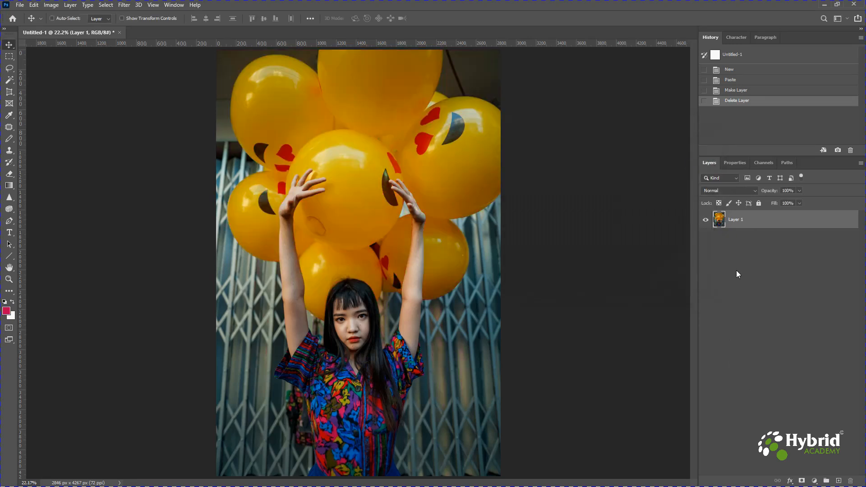
Add a Hue/Saturation adjustment layer above the balloon photo and show its properties
{"action": "left_click", "coordinate": [815, 481]}
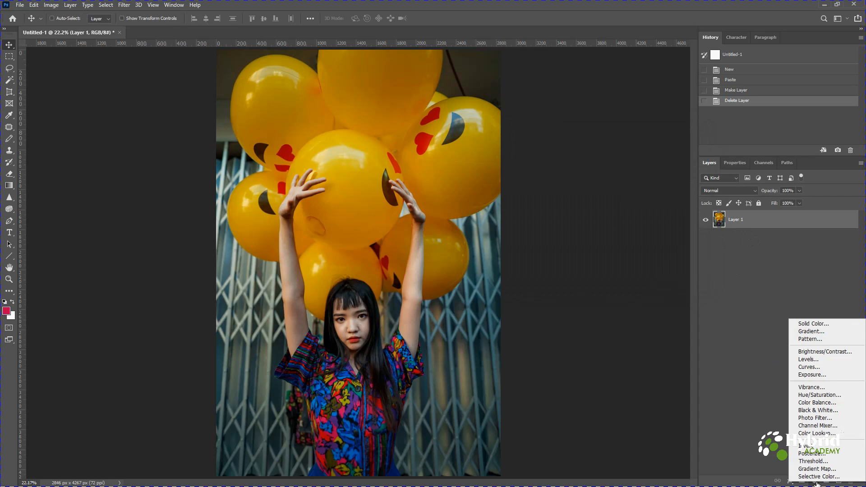
{"action": "left_click", "coordinate": [818, 395]}
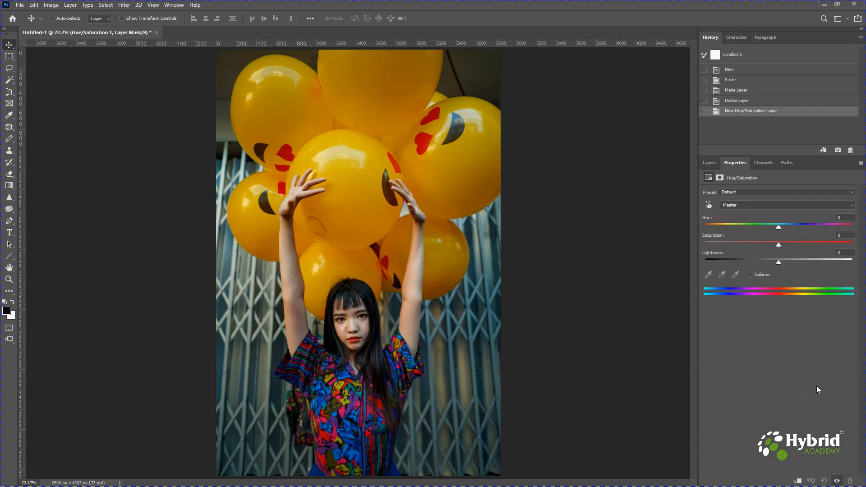
{"action": "left_click", "coordinate": [713, 163]}
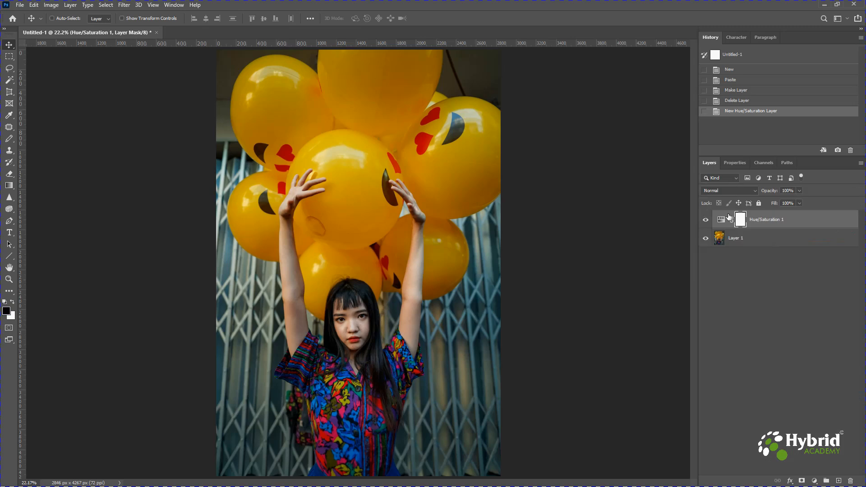
{"action": "left_click", "coordinate": [734, 164]}
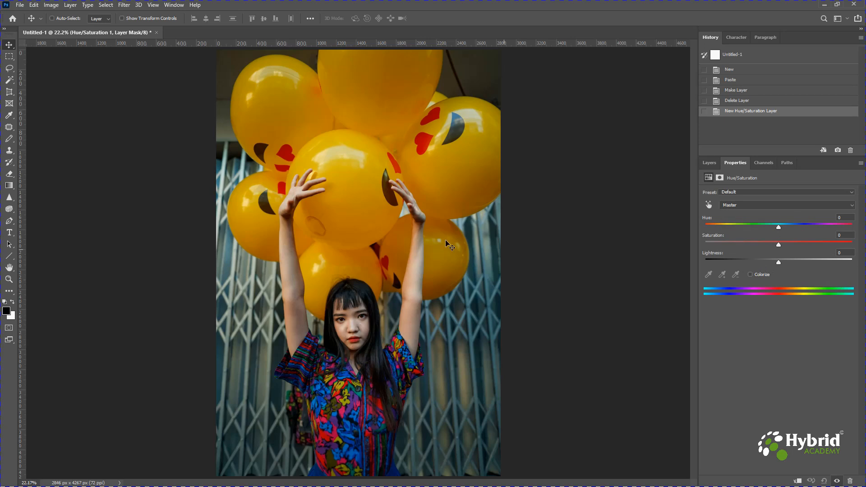
Restrict the adjustment layer to Yellows sampled from the middle balloon, with Hue -44 and Lightness +18
{"action": "left_click", "coordinate": [738, 204]}
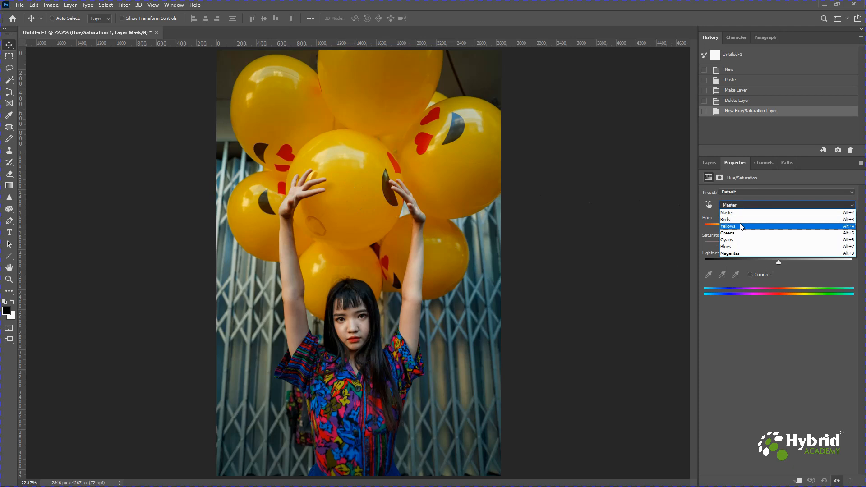
{"action": "left_click", "coordinate": [740, 223]}
{"action": "left_click", "coordinate": [709, 275]}
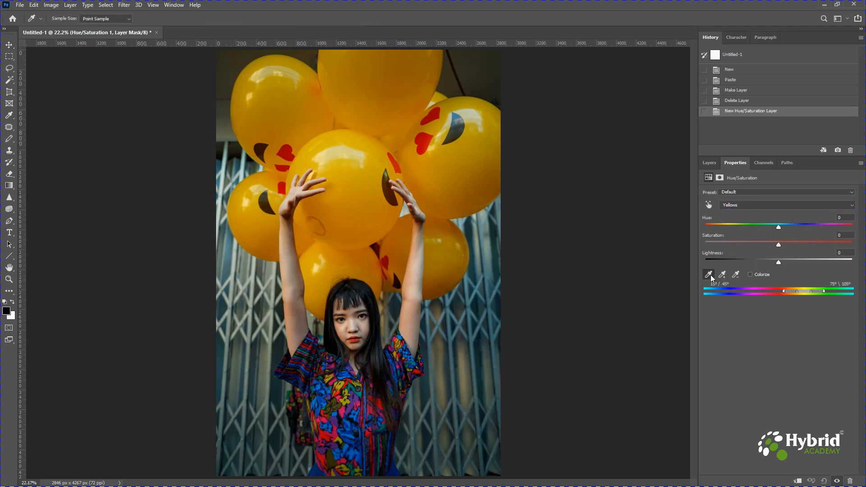
{"action": "left_click", "coordinate": [345, 182]}
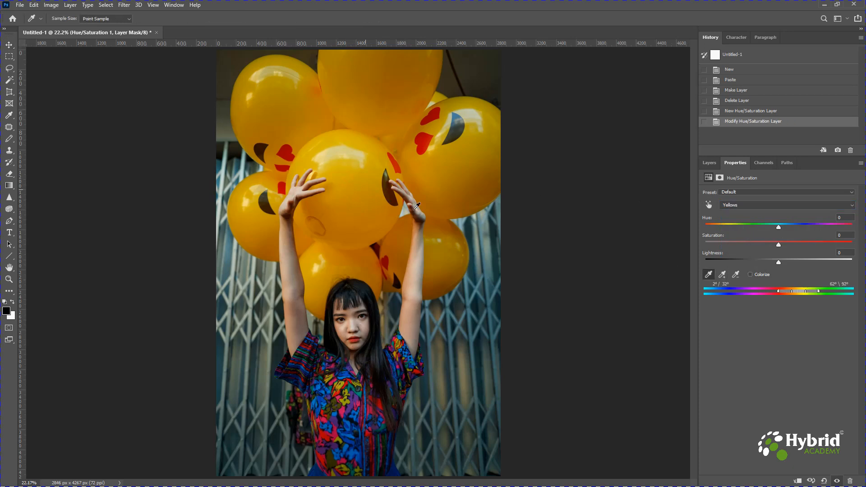
{"action": "left_click", "coordinate": [723, 275]}
{"action": "left_click_drag", "start_coordinate": [778, 227], "coordinate": [746, 229]}
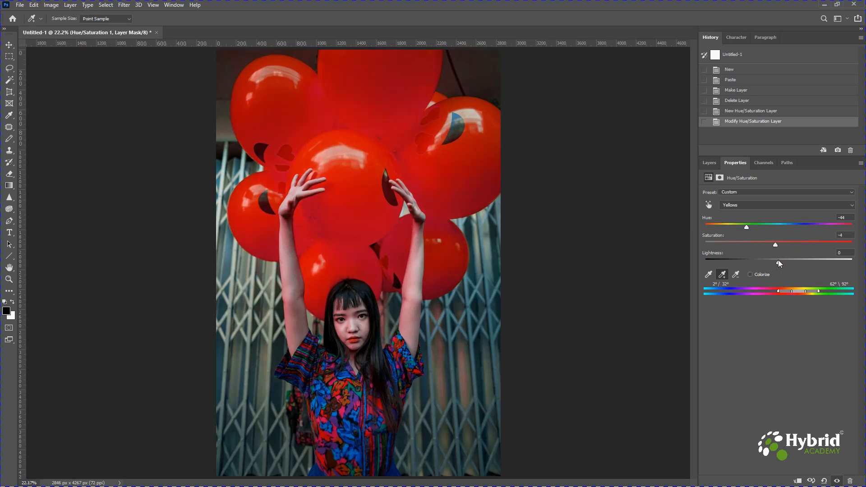
{"action": "left_click_drag", "start_coordinate": [778, 262], "coordinate": [794, 263]}
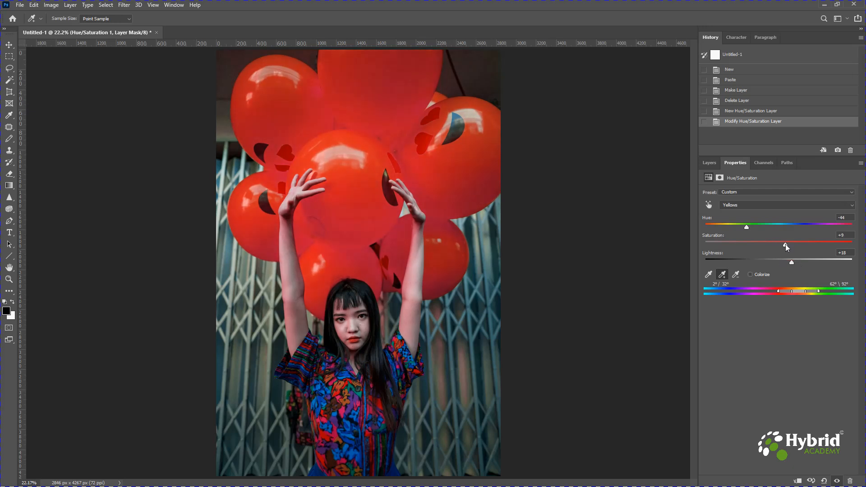
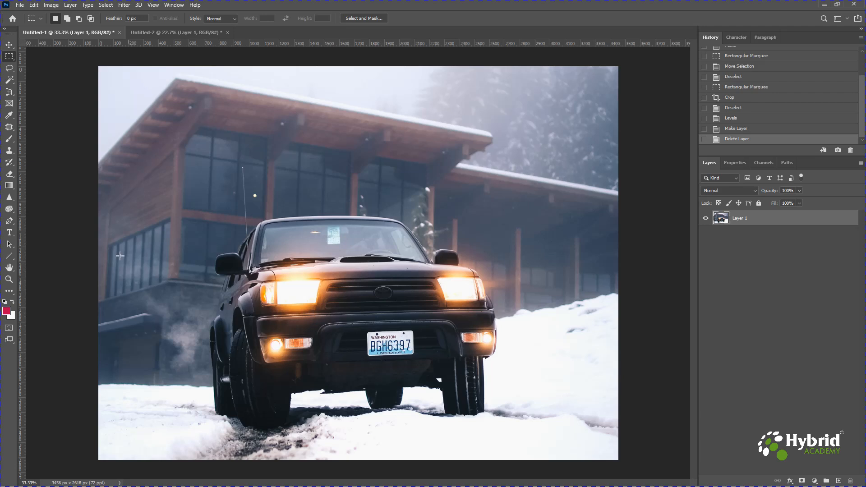
Set up the Blur tool with a smaller round brush at 0% hardness and 100% strength
{"action": "left_click", "coordinate": [9, 199]}
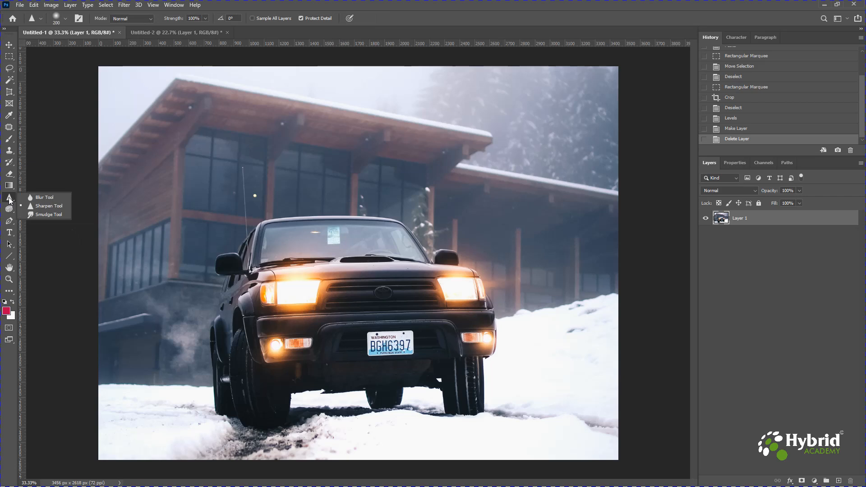
{"action": "left_click", "coordinate": [40, 197]}
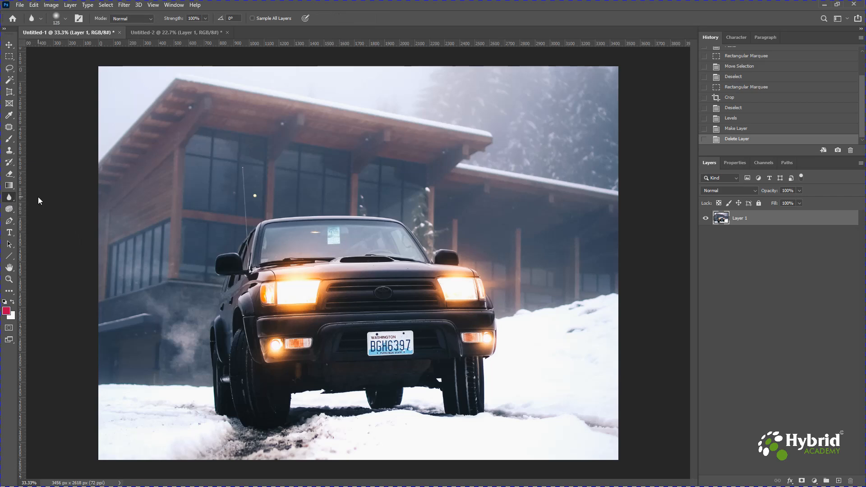
{"action": "left_click", "coordinate": [66, 20]}
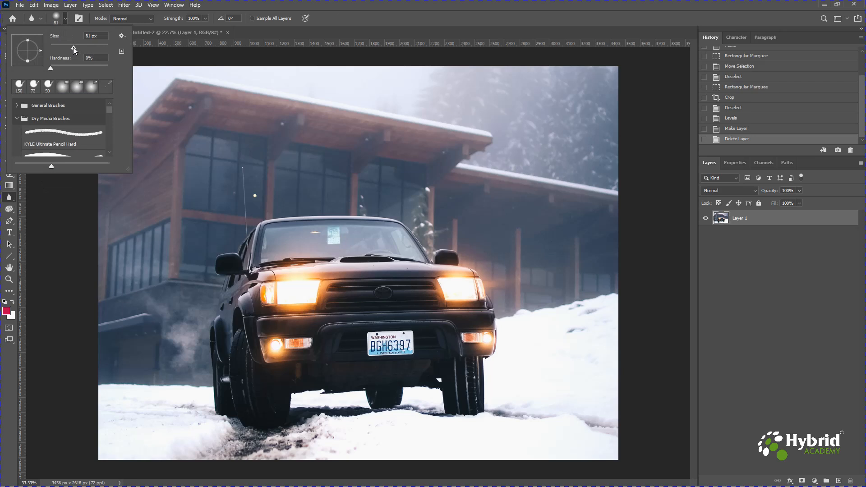
{"action": "left_click_drag", "start_coordinate": [73, 47], "coordinate": [72, 47]}
{"action": "mouse_move", "coordinate": [51, 68]}
{"action": "left_mouse_down"}
{"action": "mouse_move", "coordinate": [58, 68]}
{"action": "mouse_move", "coordinate": [49, 68]}
{"action": "left_mouse_up"}
{"action": "left_click", "coordinate": [204, 19]}
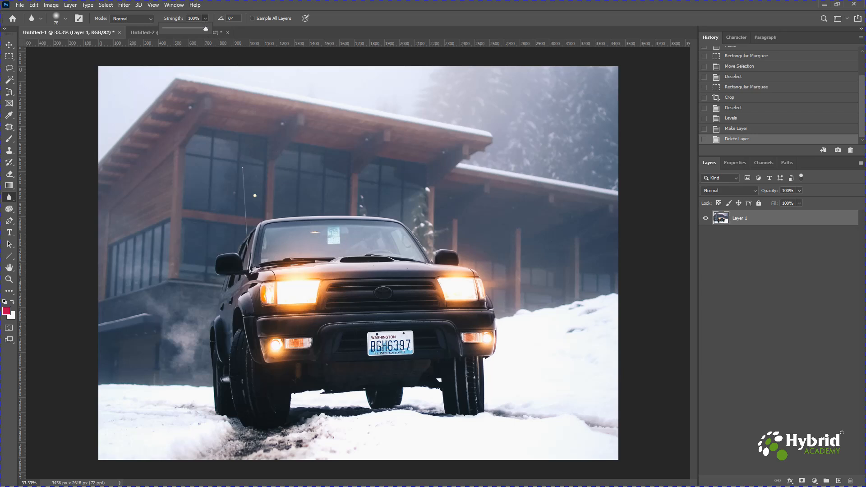
Blur the characters on the car's licence plate with repeated Blur tool strokes
{"action": "mouse_move", "coordinate": [374, 350]}
{"action": "left_mouse_down"}
{"action": "mouse_move", "coordinate": [406, 349]}
{"action": "mouse_move", "coordinate": [374, 345]}
{"action": "mouse_move", "coordinate": [382, 345]}
{"action": "mouse_move", "coordinate": [374, 337]}
{"action": "mouse_move", "coordinate": [392, 337]}
{"action": "mouse_move", "coordinate": [365, 338]}
{"action": "mouse_move", "coordinate": [384, 337]}
{"action": "left_mouse_up"}
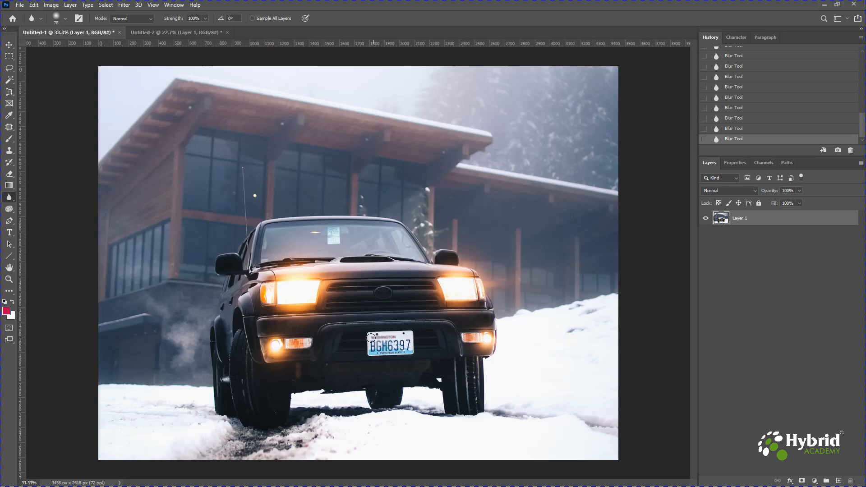
{"action": "mouse_move", "coordinate": [364, 338]}
{"action": "left_mouse_down"}
{"action": "mouse_move", "coordinate": [397, 336]}
{"action": "mouse_move", "coordinate": [375, 349]}
{"action": "mouse_move", "coordinate": [406, 349]}
{"action": "left_mouse_up"}
{"action": "mouse_move", "coordinate": [374, 354]}
{"action": "left_mouse_down"}
{"action": "mouse_move", "coordinate": [407, 343]}
{"action": "mouse_move", "coordinate": [399, 346]}
{"action": "left_mouse_up"}
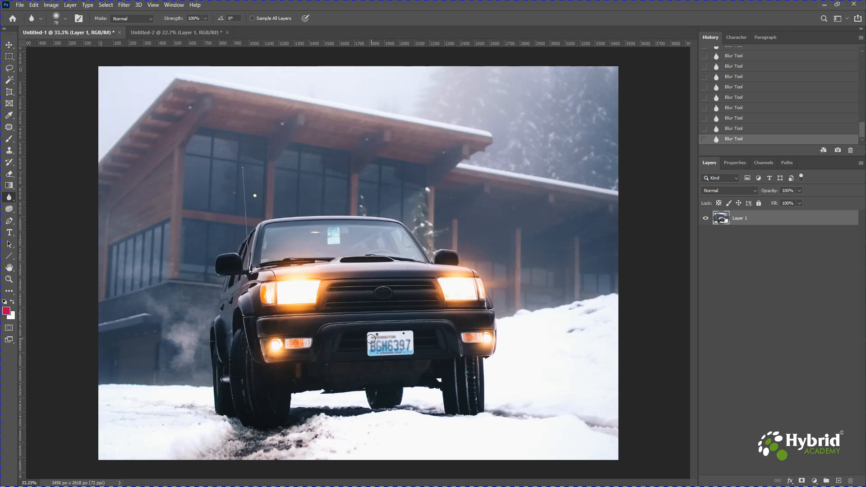
{"action": "mouse_move", "coordinate": [371, 338]}
{"action": "left_mouse_down"}
{"action": "mouse_move", "coordinate": [395, 338]}
{"action": "mouse_move", "coordinate": [366, 351]}
{"action": "mouse_move", "coordinate": [398, 349]}
{"action": "mouse_move", "coordinate": [368, 349]}
{"action": "mouse_move", "coordinate": [395, 341]}
{"action": "mouse_move", "coordinate": [372, 338]}
{"action": "mouse_move", "coordinate": [373, 353]}
{"action": "mouse_move", "coordinate": [377, 343]}
{"action": "mouse_move", "coordinate": [396, 356]}
{"action": "mouse_move", "coordinate": [397, 341]}
{"action": "mouse_move", "coordinate": [408, 354]}
{"action": "mouse_move", "coordinate": [412, 346]}
{"action": "mouse_move", "coordinate": [402, 343]}
{"action": "mouse_move", "coordinate": [416, 342]}
{"action": "left_mouse_up"}
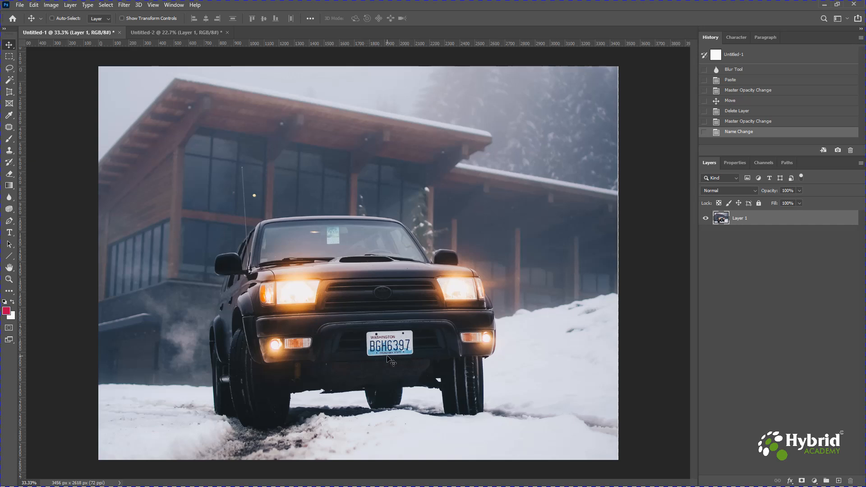
Select the car's licence plate with a Polygonal Lasso outline around its four corners
{"action": "left_click", "coordinate": [9, 67]}
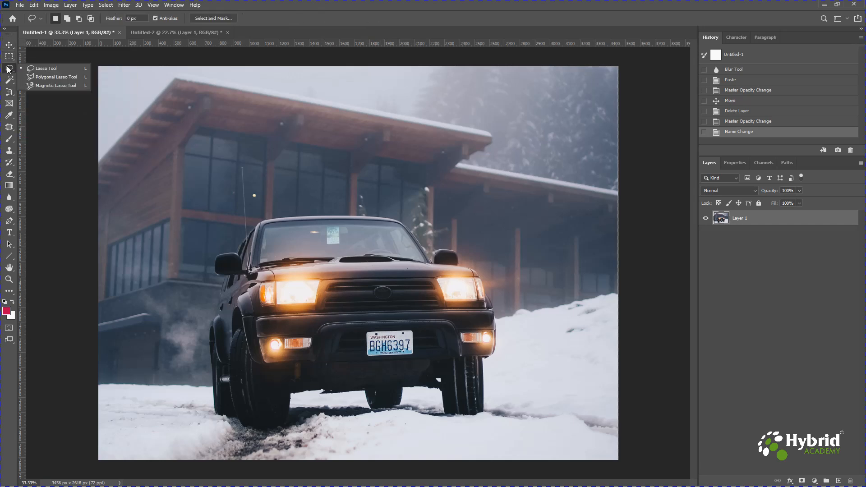
{"action": "left_click", "coordinate": [10, 59]}
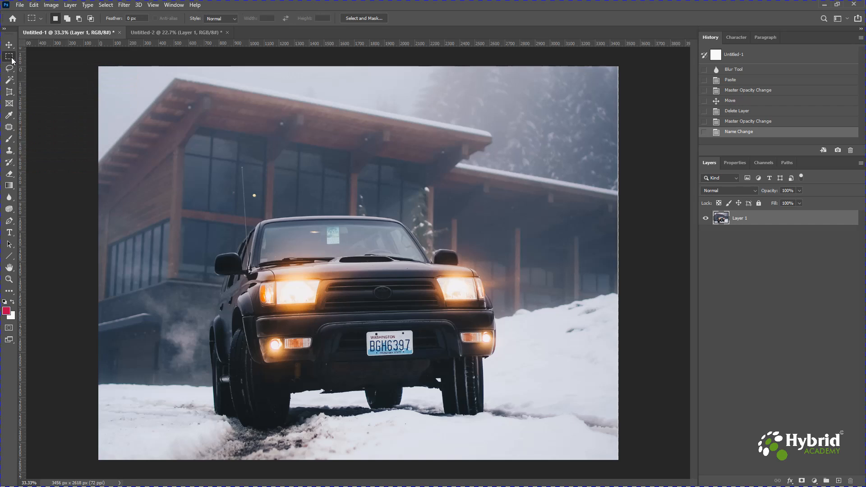
{"action": "left_click", "coordinate": [10, 69]}
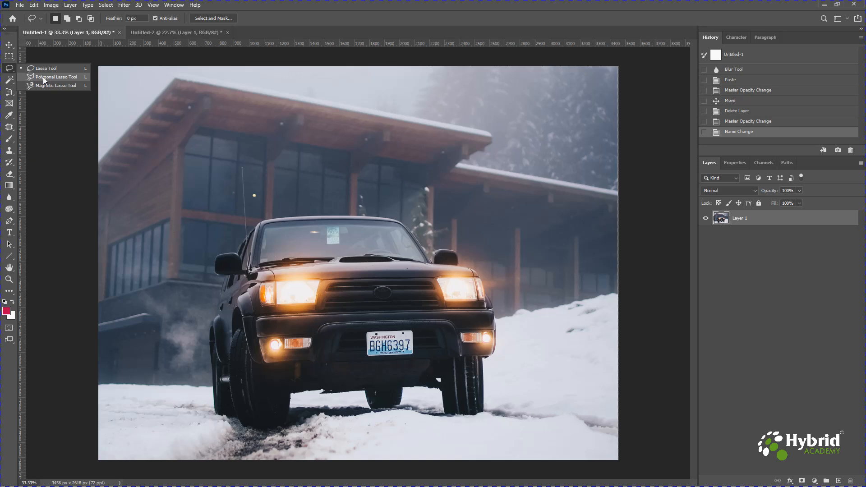
{"action": "left_click", "coordinate": [44, 78]}
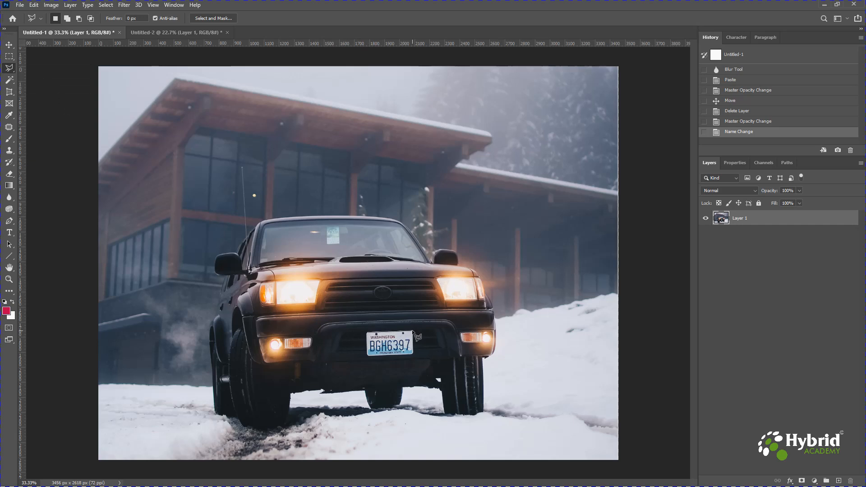
{"action": "double_click", "coordinate": [369, 357]}
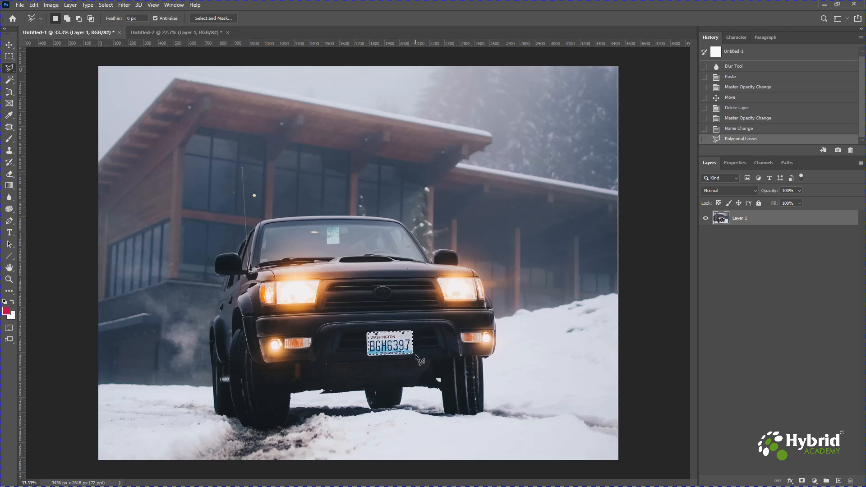
Start a Box Blur on the selected licence plate with a radius of 9 pixels
{"action": "key", "text": "ctrl+plus"}
{"action": "key", "text": "ctrl+plus"}
{"action": "key", "text": "ctrl+plus"}
{"action": "key", "text": "ctrl+plus"}
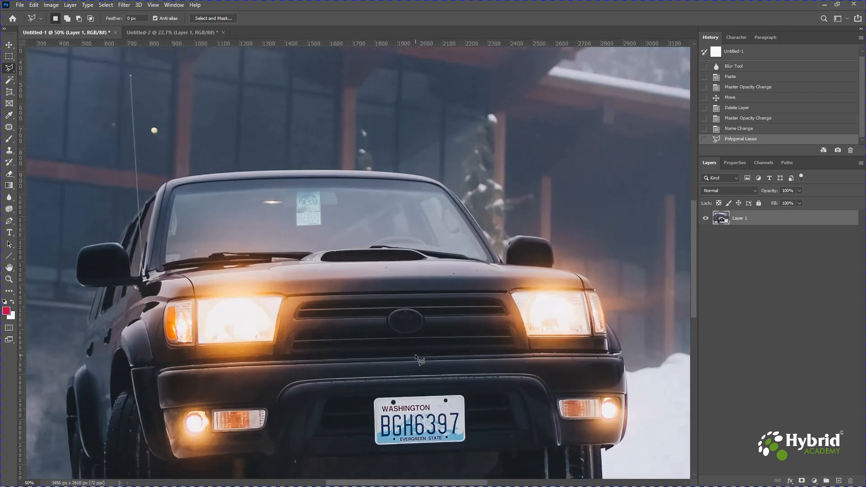
{"action": "left_click_drag", "start_coordinate": [416, 373], "coordinate": [380, 140]}
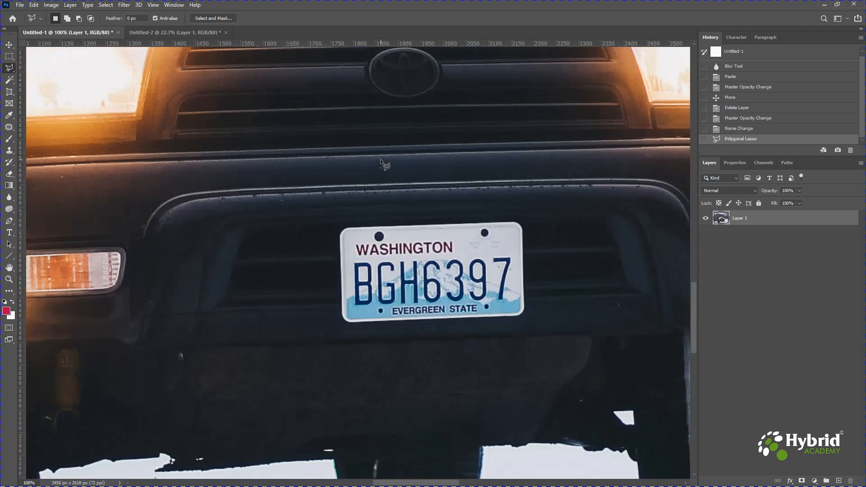
{"action": "key", "text": "ctrl+plus"}
{"action": "left_click_drag", "start_coordinate": [436, 225], "coordinate": [299, 197]}
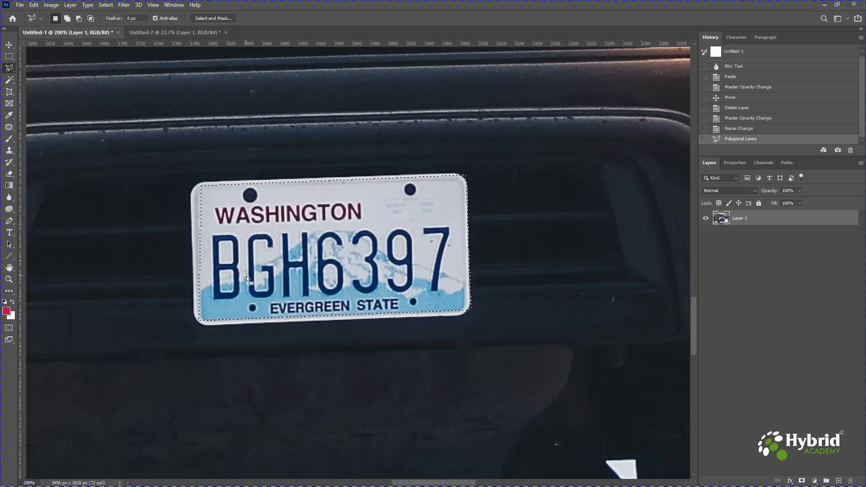
{"action": "left_click", "coordinate": [123, 5]}
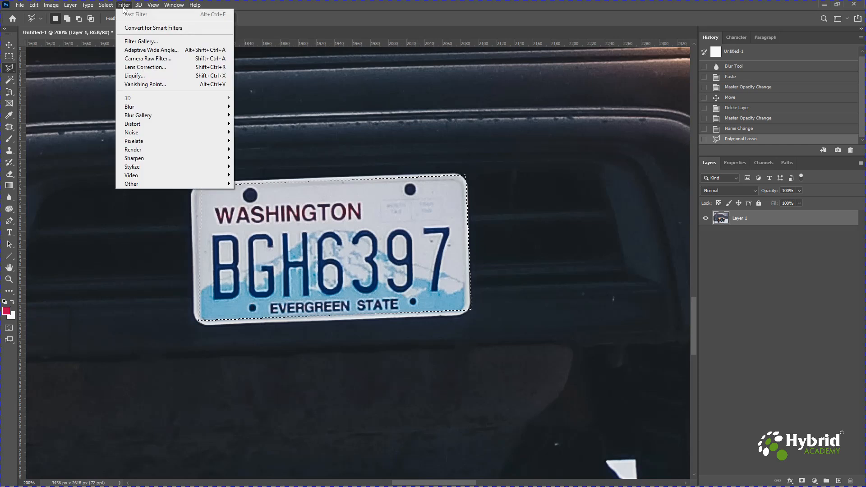
{"action": "mouse_move", "coordinate": [148, 110]}
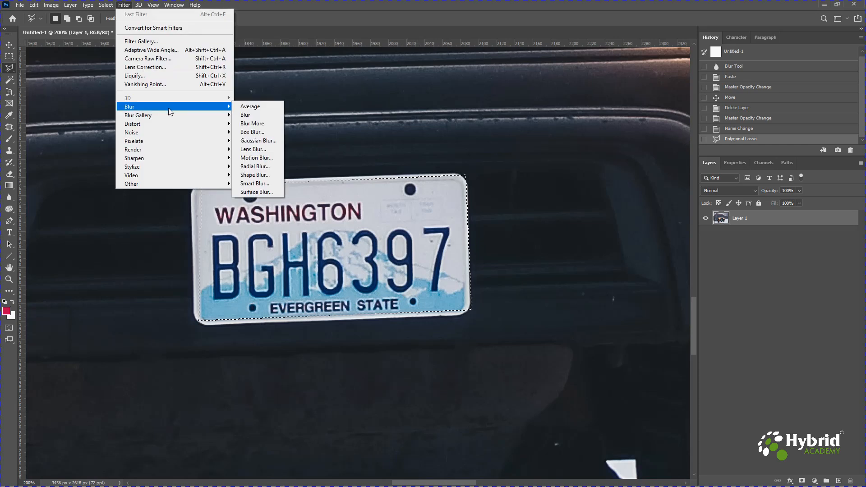
{"action": "left_click", "coordinate": [257, 132]}
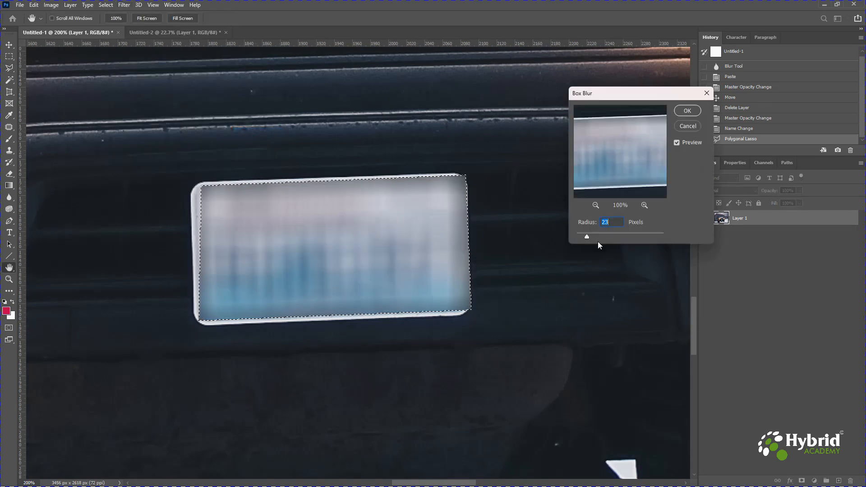
{"action": "left_click_drag", "start_coordinate": [586, 238], "coordinate": [581, 236]}
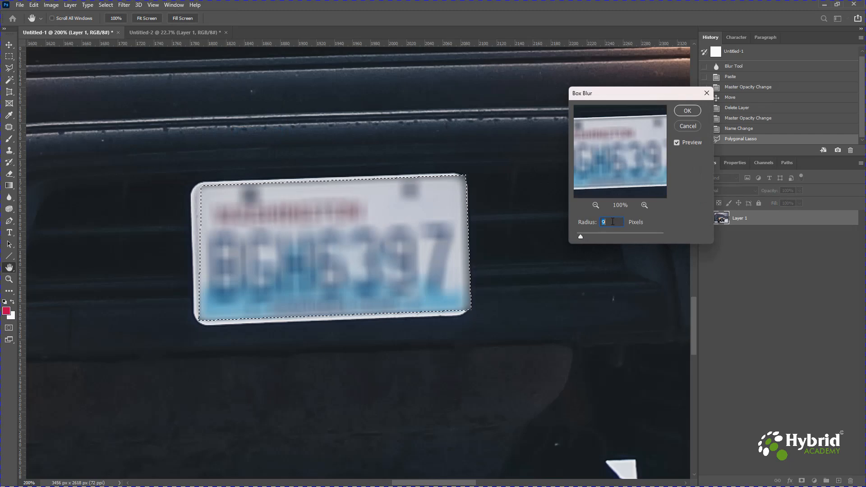
Apply the Box Blur to the licence plate with a radius of 10 pixels and clear the selection
{"action": "scroll", "coordinate": [613, 222], "scroll_direction": "down", "scroll_amount": 2}
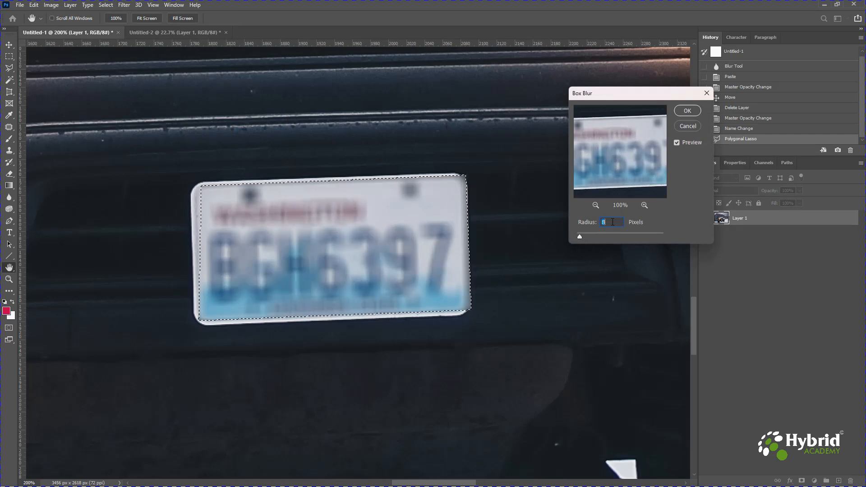
{"action": "scroll", "coordinate": [613, 222], "scroll_direction": "up", "scroll_amount": 2}
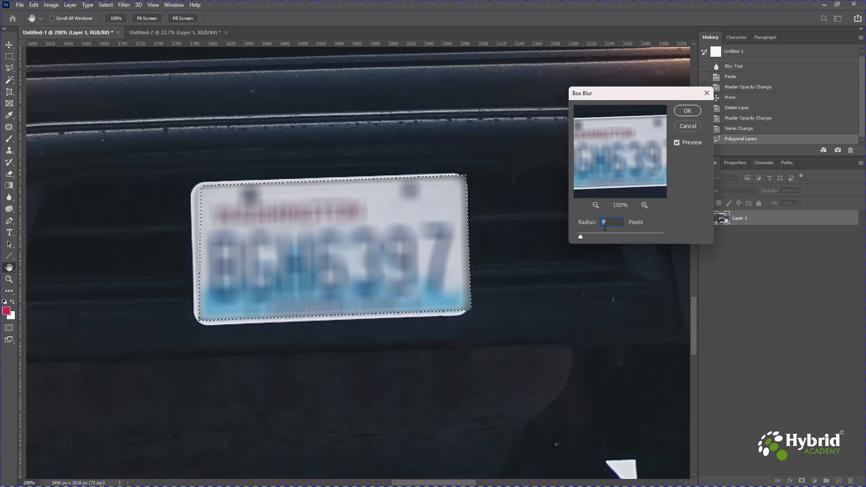
{"action": "scroll", "coordinate": [610, 223], "scroll_direction": "up", "scroll_amount": 1}
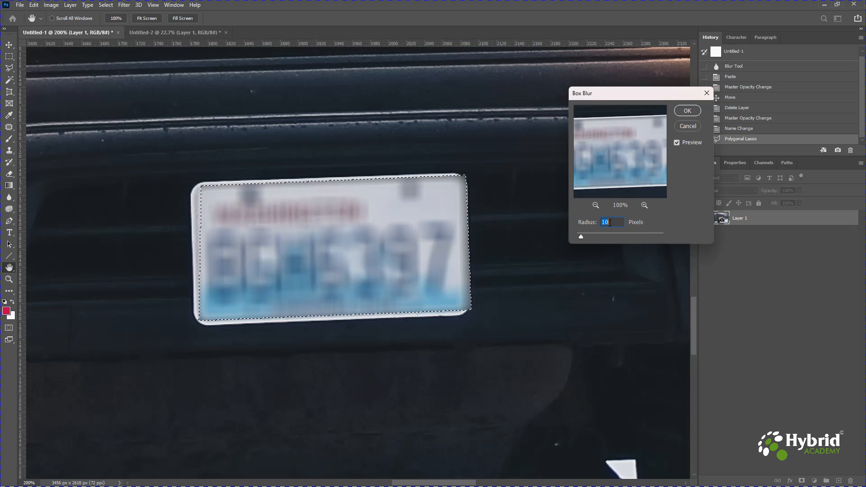
{"action": "left_click", "coordinate": [688, 111]}
{"action": "key", "text": "ctrl+d"}
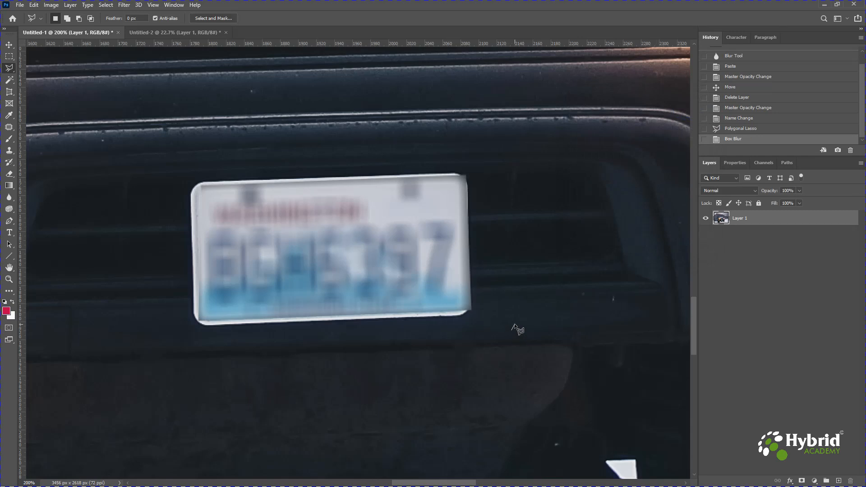
{"action": "key", "text": "ctrl+0"}
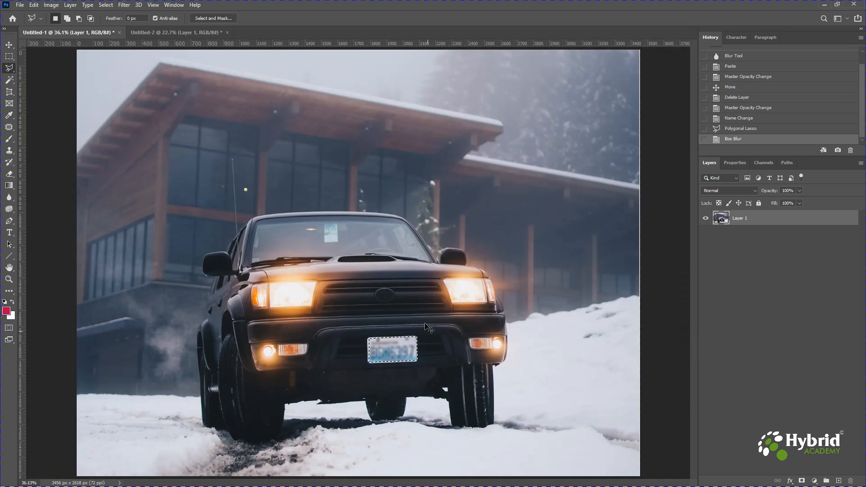
{"action": "key", "text": "ctrl+d"}
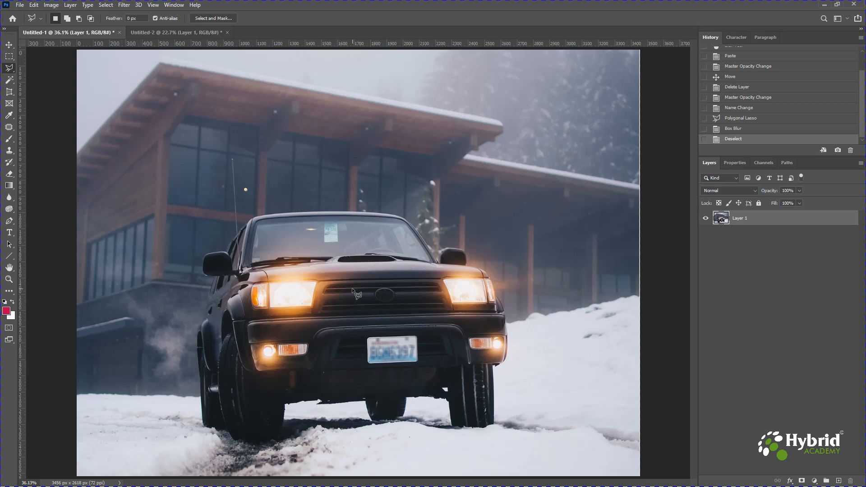
Switch to the Untitled-2 portrait and draw a small freehand Lasso selection around the blemish in the middle of the forehead
{"action": "left_click", "coordinate": [180, 34]}
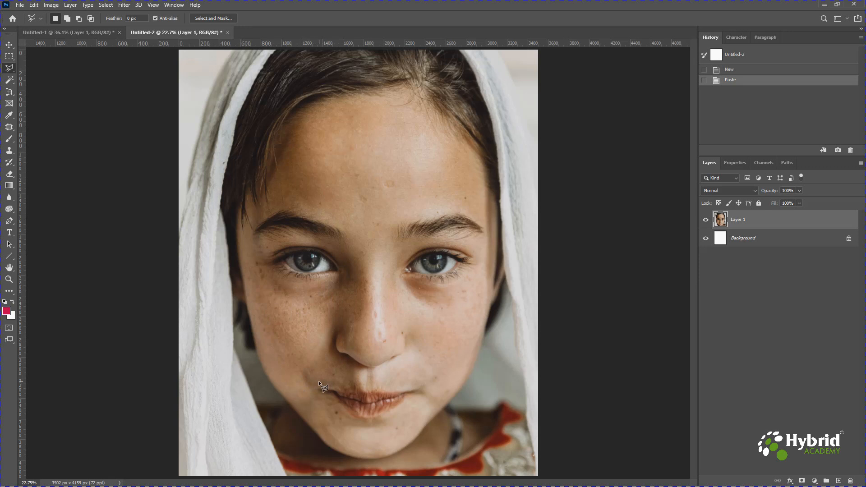
{"action": "right_click", "coordinate": [10, 72]}
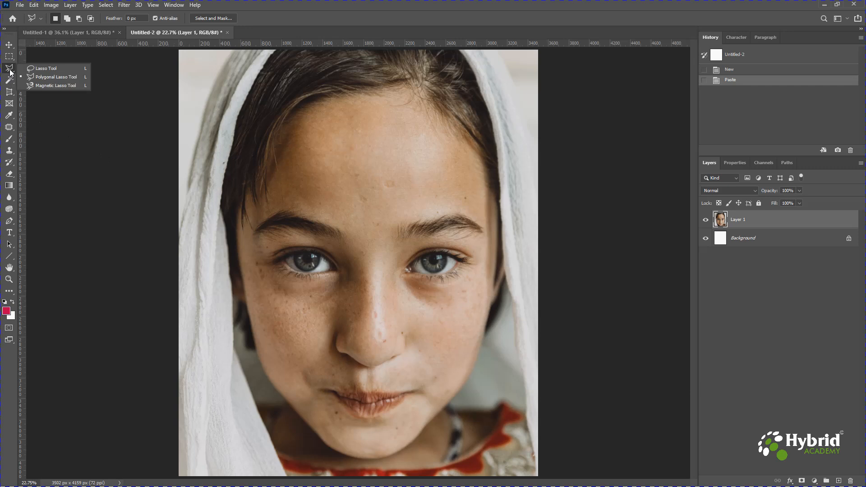
{"action": "left_click", "coordinate": [41, 68]}
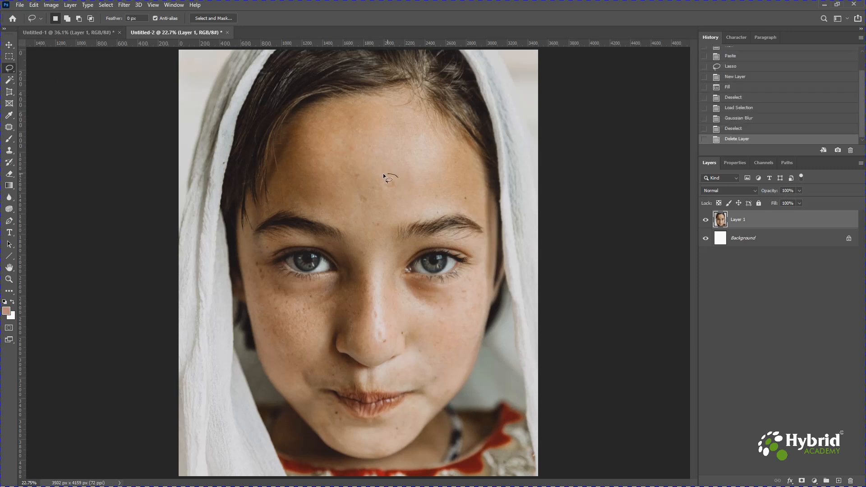
{"action": "mouse_move", "coordinate": [392, 176]}
{"action": "left_mouse_down"}
{"action": "mouse_move", "coordinate": [380, 183]}
{"action": "mouse_move", "coordinate": [386, 193]}
{"action": "mouse_move", "coordinate": [398, 193]}
{"action": "mouse_move", "coordinate": [399, 179]}
{"action": "left_mouse_up"}
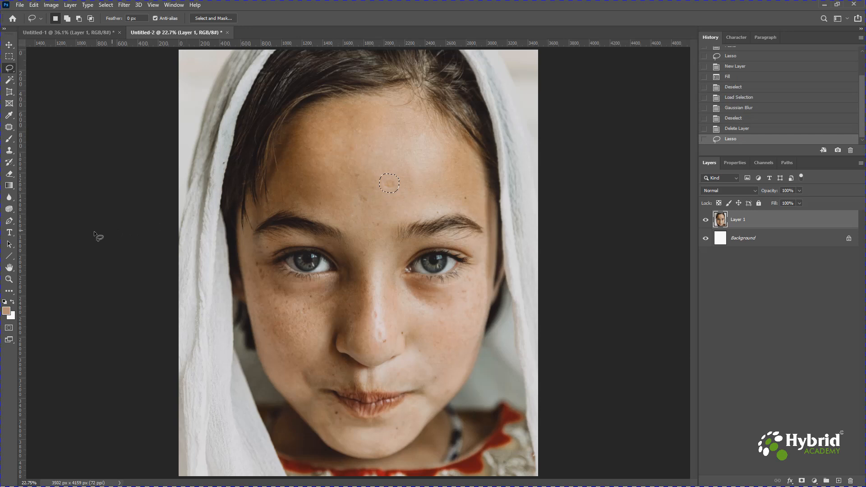
Set the foreground colour to the skin tone c6a489, sampled from the forehead beside the blemish
{"action": "left_click", "coordinate": [6, 311]}
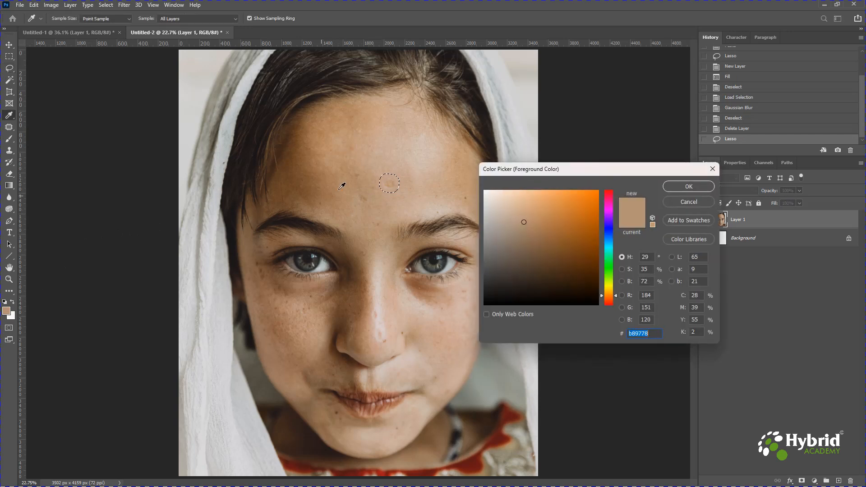
{"action": "left_click", "coordinate": [387, 177]}
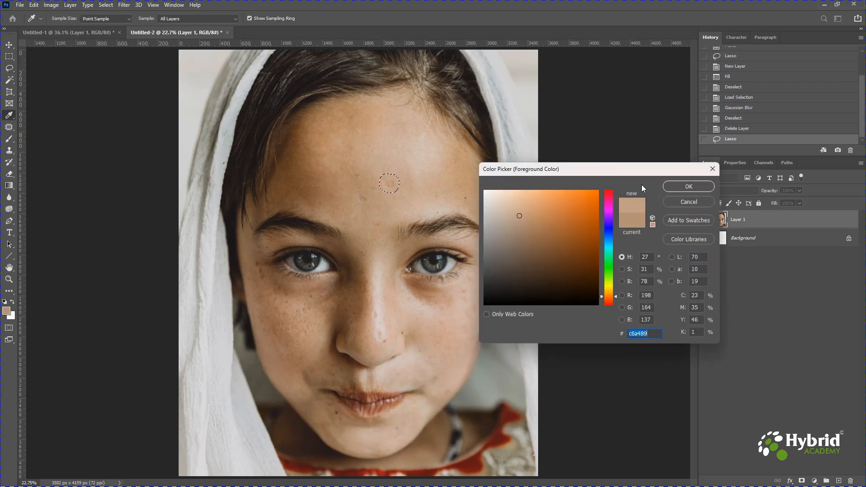
{"action": "left_click", "coordinate": [680, 187]}
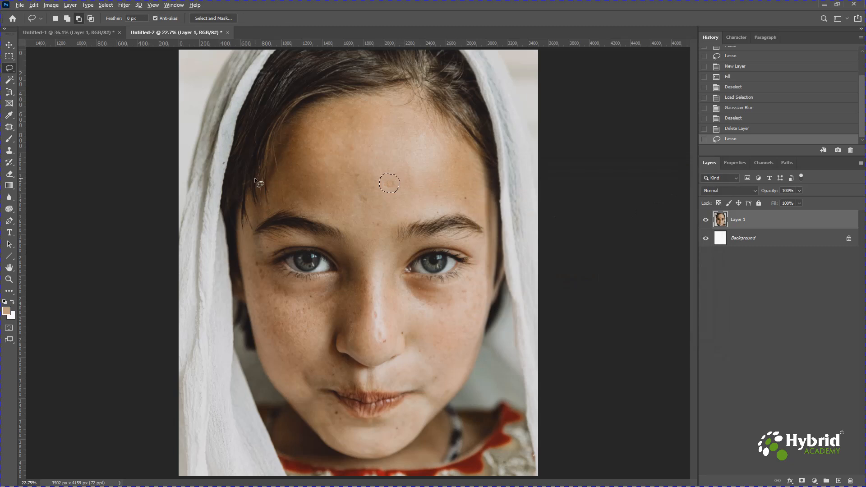
Add a new layer above the portrait, fill the forehead selection with the foreground colour, and deselect
{"action": "left_click", "coordinate": [839, 481]}
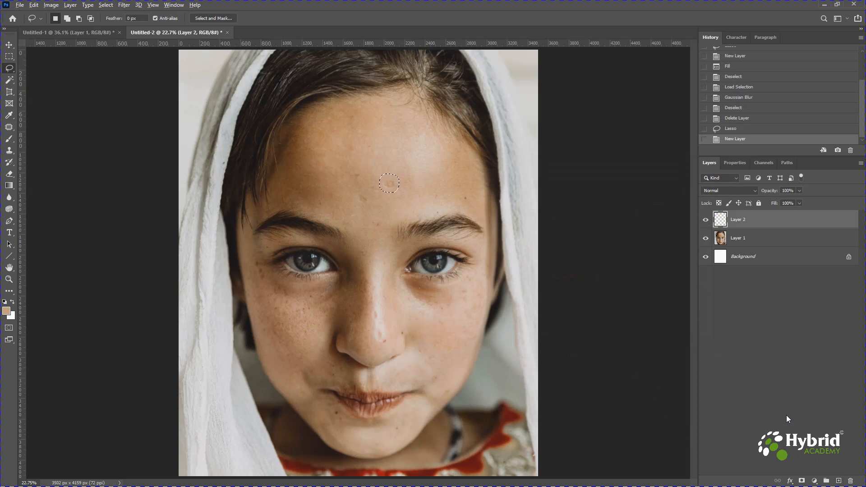
{"action": "key", "text": "alt+BackSpace"}
{"action": "key", "text": "ctrl+d"}
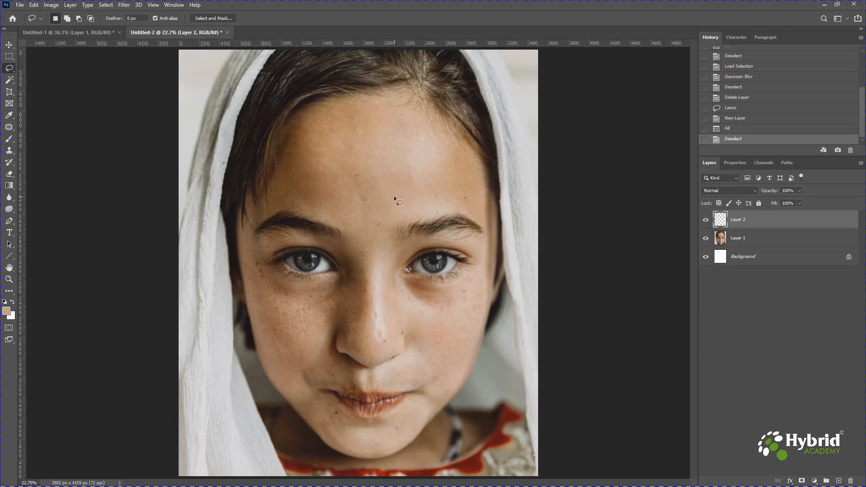
{"action": "scroll", "coordinate": [394, 196], "scroll_direction": "up", "scroll_amount": 4}
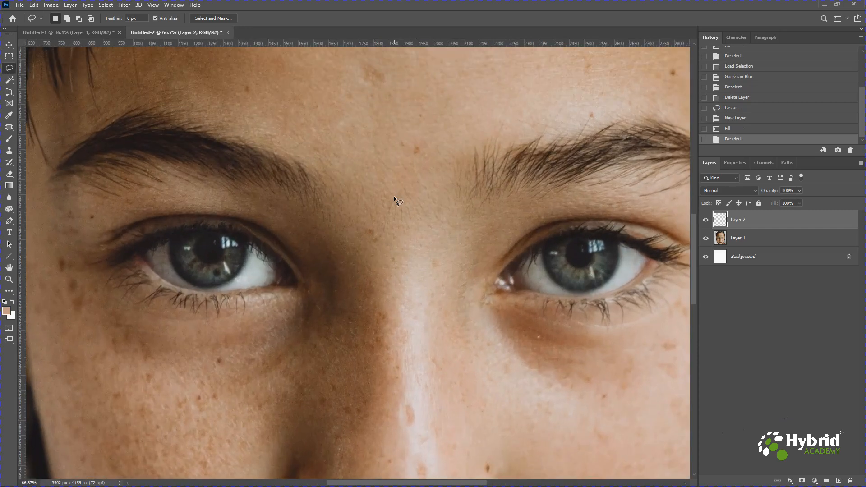
Load the outline of the skin-coloured patch on Layer 2 as a selection
{"action": "left_click_drag", "start_coordinate": [444, 92], "coordinate": [353, 306]}
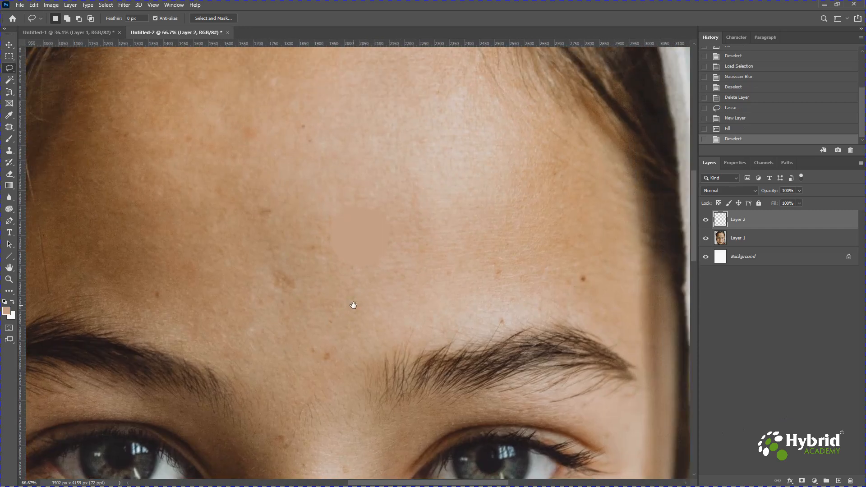
{"action": "scroll", "coordinate": [353, 305], "scroll_direction": "up", "scroll_amount": 1}
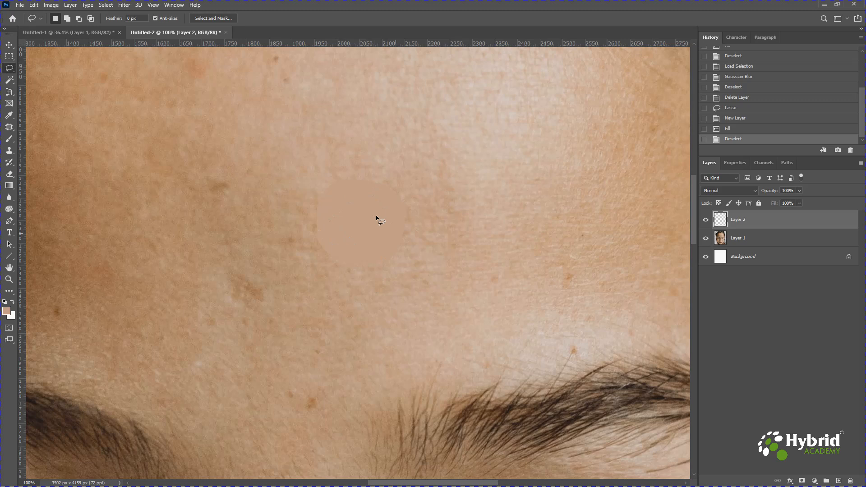
{"action": "left_click", "coordinate": [724, 221], "text": "ctrl"}
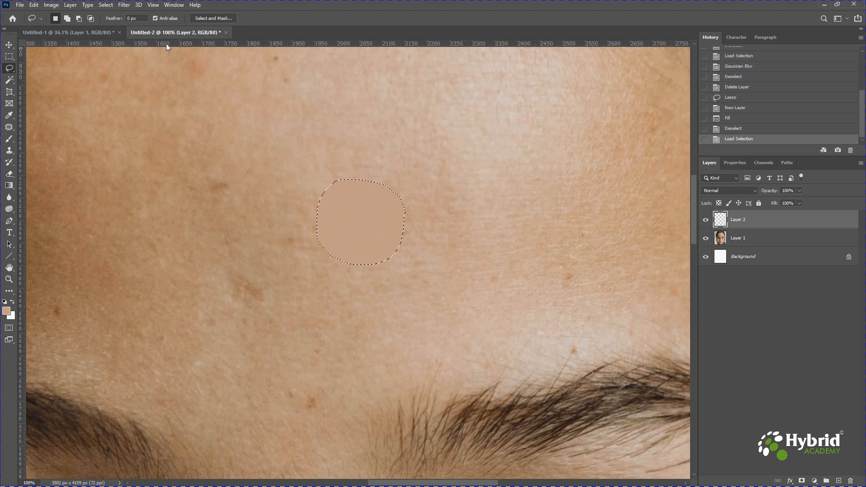
Apply a Gaussian Blur with a radius of 23.5 pixels to the selected forehead patch and deselect
{"action": "left_click", "coordinate": [124, 5]}
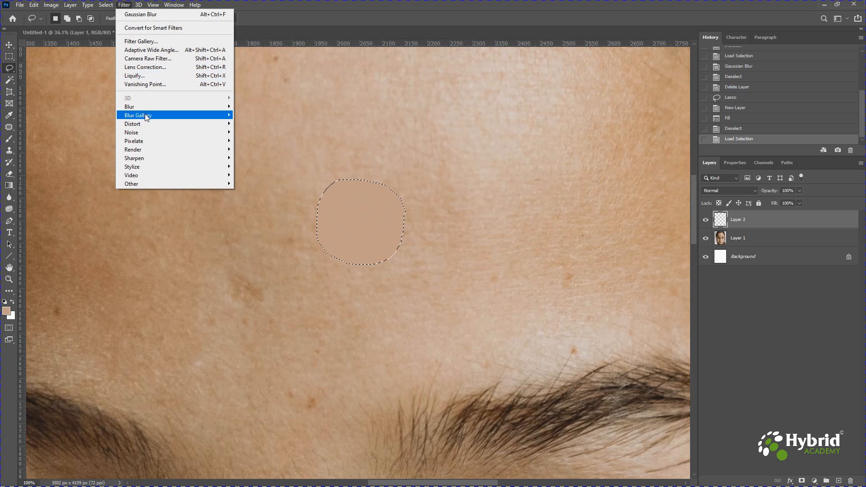
{"action": "mouse_move", "coordinate": [142, 113]}
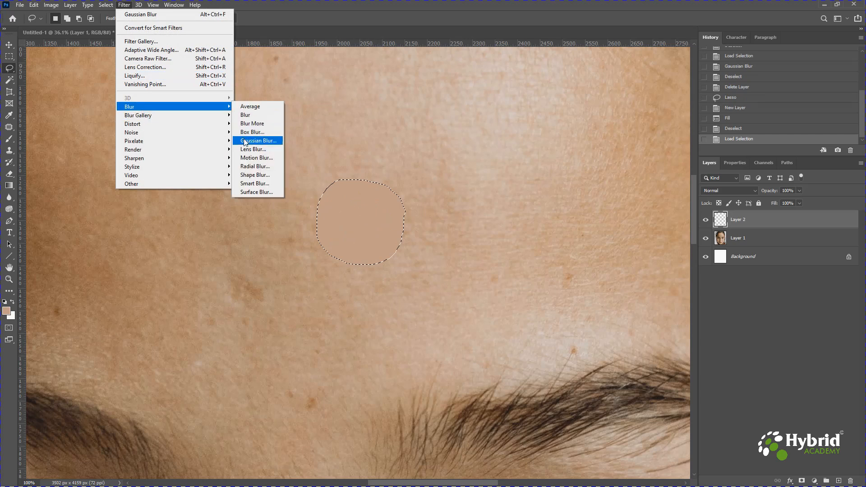
{"action": "left_click", "coordinate": [267, 140]}
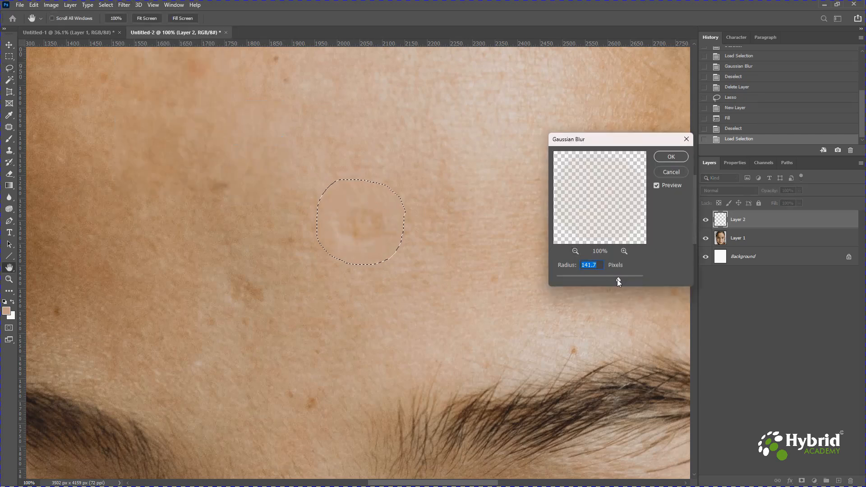
{"action": "left_click_drag", "start_coordinate": [618, 280], "coordinate": [599, 279]}
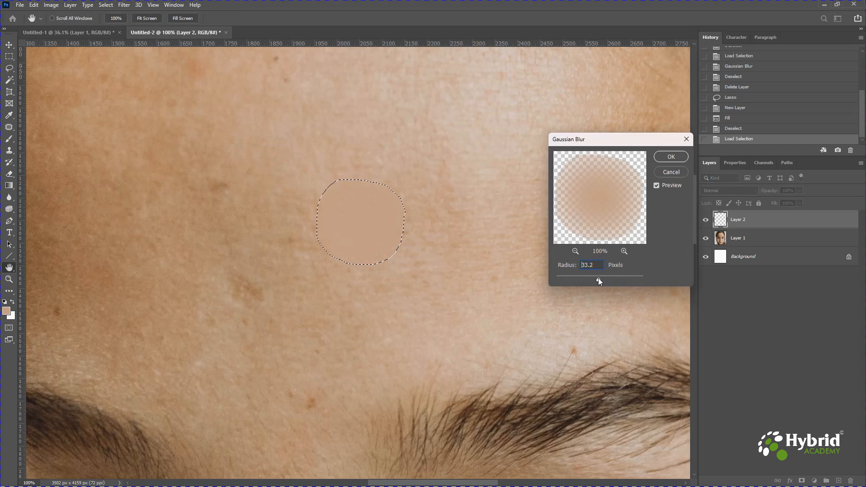
{"action": "left_click", "coordinate": [597, 278]}
{"action": "left_click_drag", "start_coordinate": [594, 278], "coordinate": [594, 277]}
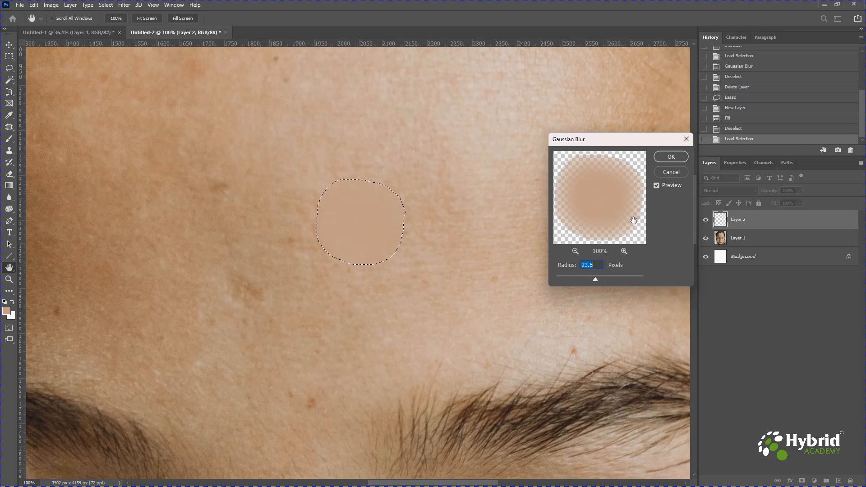
{"action": "left_click", "coordinate": [662, 159]}
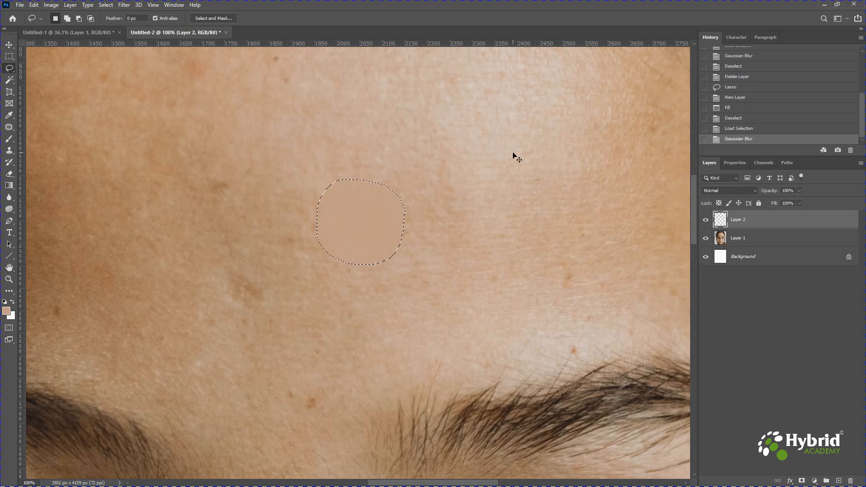
{"action": "key", "text": "ctrl+d"}
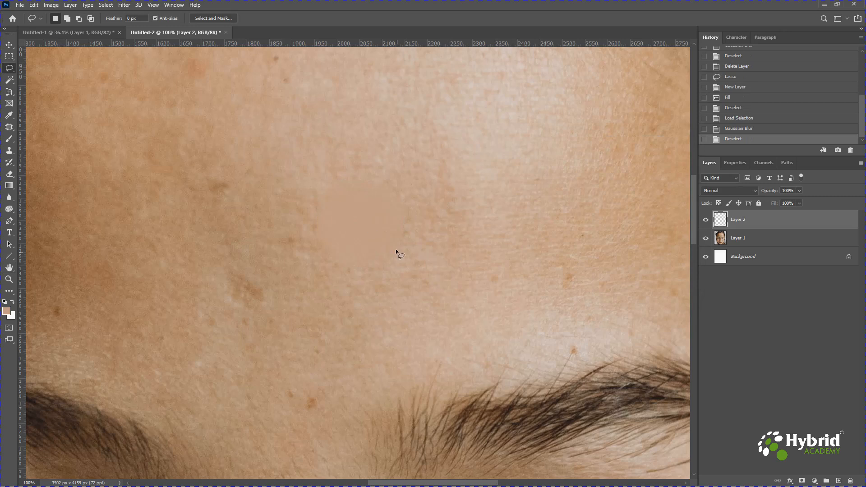
Lower the opacity of Layer 2 to 73% so the patch blends with the forehead skin
{"action": "left_click", "coordinate": [799, 191]}
{"action": "left_click_drag", "start_coordinate": [800, 202], "coordinate": [798, 202]}
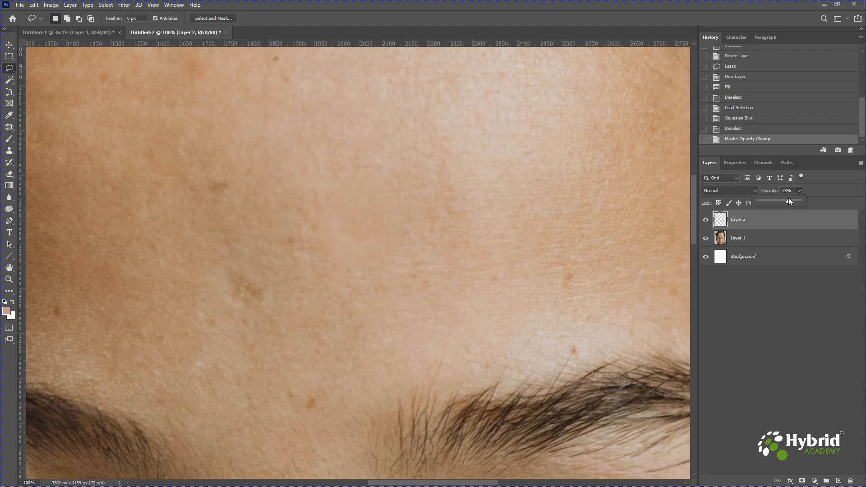
{"action": "left_click", "coordinate": [598, 216]}
{"action": "key", "text": "ctrl+minus"}
{"action": "key", "text": "ctrl+minus"}
{"action": "key", "text": "ctrl+minus"}
{"action": "key", "text": "ctrl+minus"}
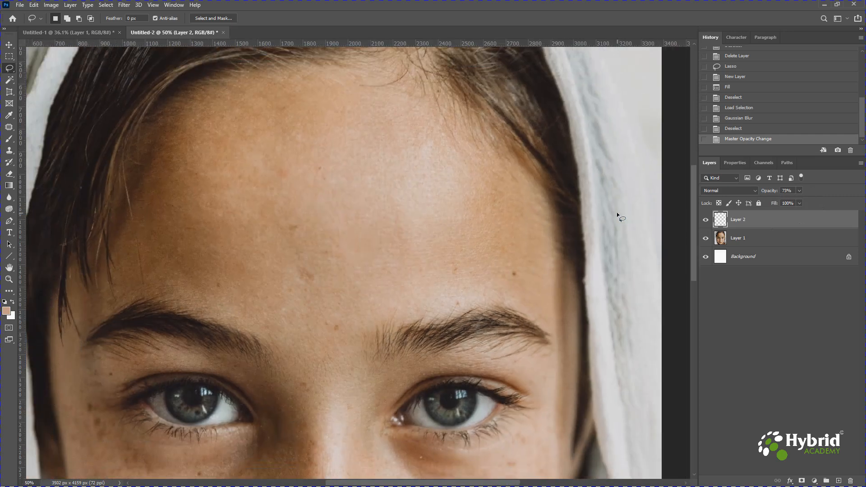
{"action": "key", "text": "ctrl+minus"}
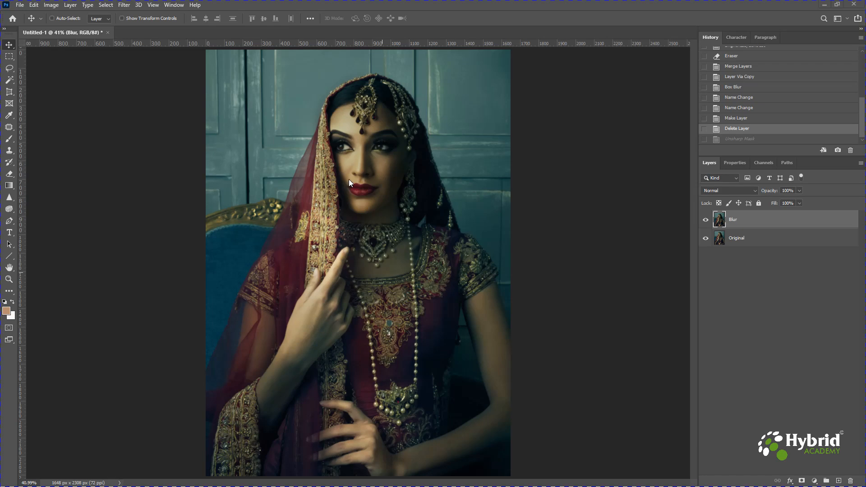
Examine the softness of the bride's eyes, nose and lips on the Blur layer up close, undoing any accidental layer move
{"action": "key", "text": "ctrl+plus"}
{"action": "key", "text": "ctrl+plus"}
{"action": "key", "text": "ctrl+plus"}
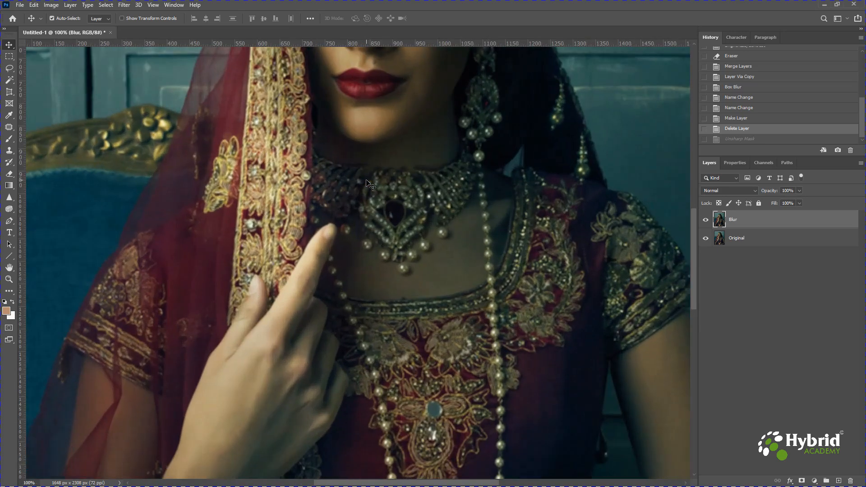
{"action": "left_click_drag", "start_coordinate": [373, 144], "coordinate": [382, 396]}
{"action": "key", "text": "ctrl+plus"}
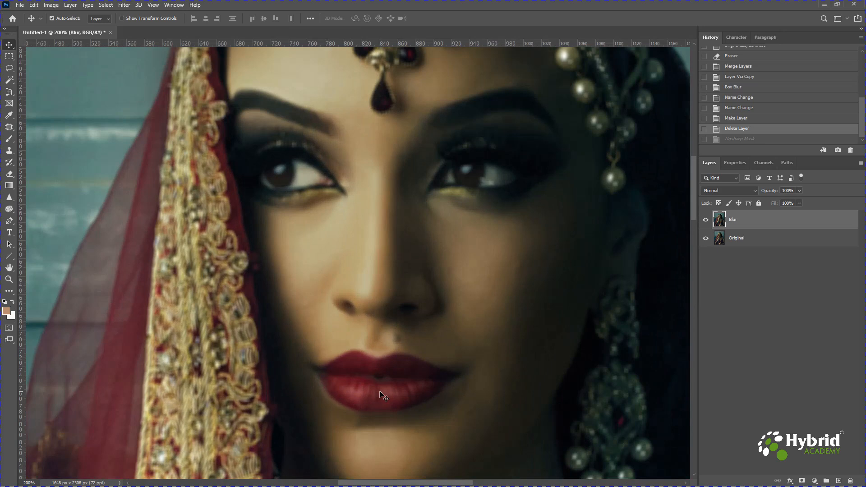
{"action": "left_click_drag", "start_coordinate": [425, 300], "coordinate": [370, 359]}
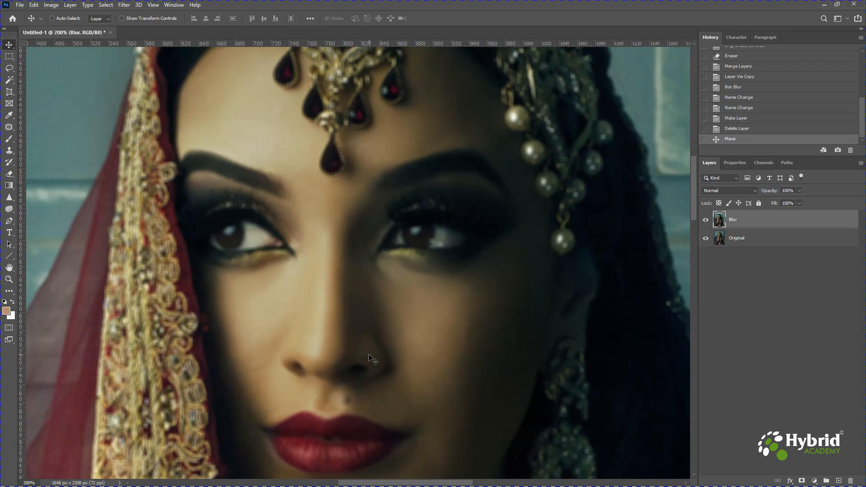
{"action": "key", "text": "ctrl"}
{"action": "key", "text": "ctrl+0"}
{"action": "key", "text": "ctrl+z"}
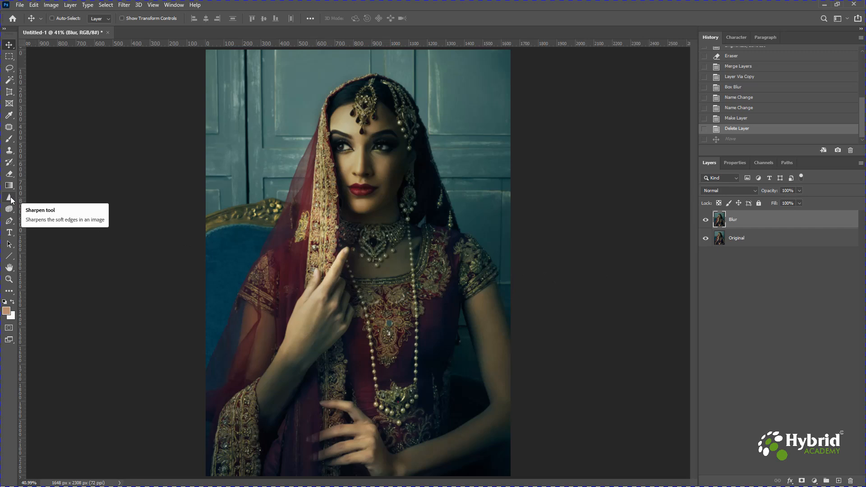
Paint over the bride's face on the Blur layer with the Sharpen tool at 200 px brush size and 100% strength
{"action": "left_click_drag", "start_coordinate": [11, 201], "coordinate": [34, 204]}
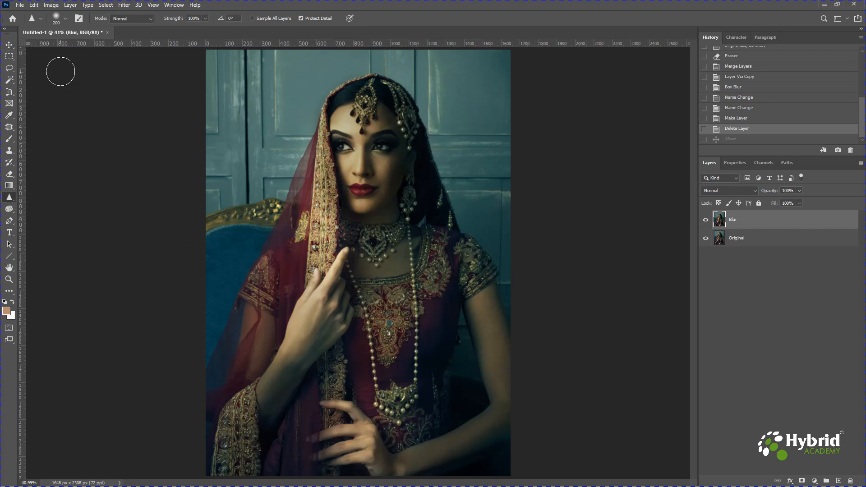
{"action": "left_click", "coordinate": [64, 19]}
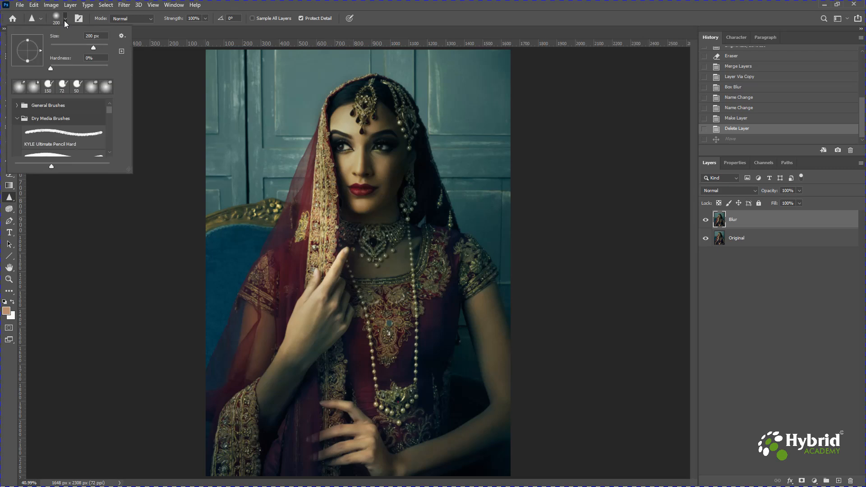
{"action": "left_click", "coordinate": [203, 19]}
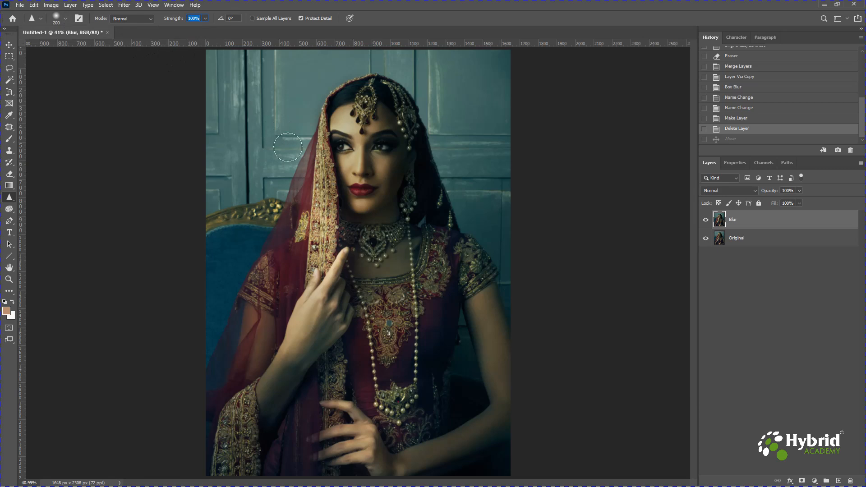
{"action": "mouse_move", "coordinate": [329, 145]}
{"action": "left_mouse_down"}
{"action": "mouse_move", "coordinate": [349, 151]}
{"action": "mouse_move", "coordinate": [326, 143]}
{"action": "mouse_move", "coordinate": [390, 147]}
{"action": "mouse_move", "coordinate": [367, 184]}
{"action": "mouse_move", "coordinate": [343, 185]}
{"action": "left_mouse_up"}
{"action": "mouse_move", "coordinate": [367, 136]}
{"action": "left_mouse_down"}
{"action": "mouse_move", "coordinate": [356, 177]}
{"action": "mouse_move", "coordinate": [339, 199]}
{"action": "mouse_move", "coordinate": [323, 143]}
{"action": "mouse_move", "coordinate": [337, 216]}
{"action": "left_mouse_up"}
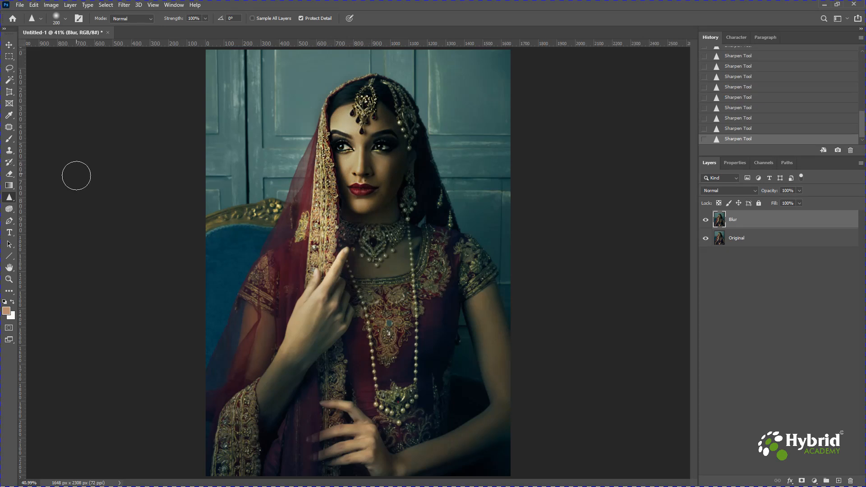
Sharpen the facial features further and check the eyes, nose and lips up close
{"action": "key", "text": "ctrl+plus"}
{"action": "key", "text": "ctrl+plus"}
{"action": "key", "text": "ctrl+plus"}
{"action": "key", "text": "ctrl+plus"}
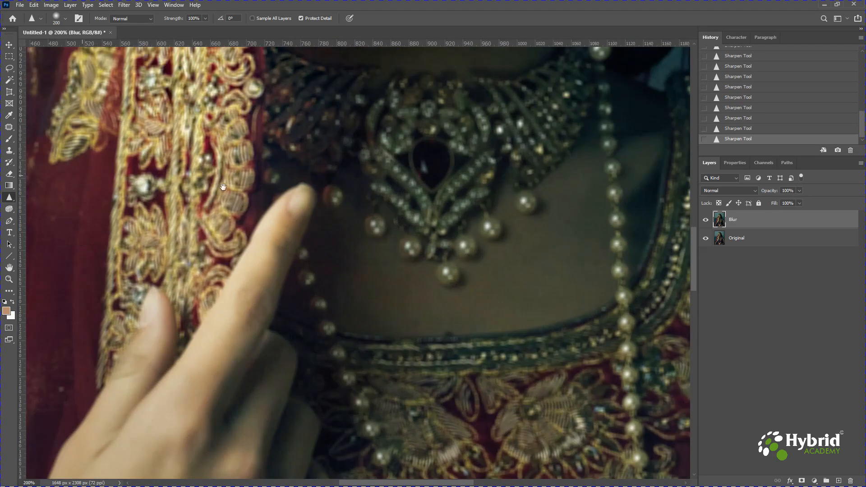
{"action": "left_click_drag", "start_coordinate": [407, 61], "coordinate": [380, 410]}
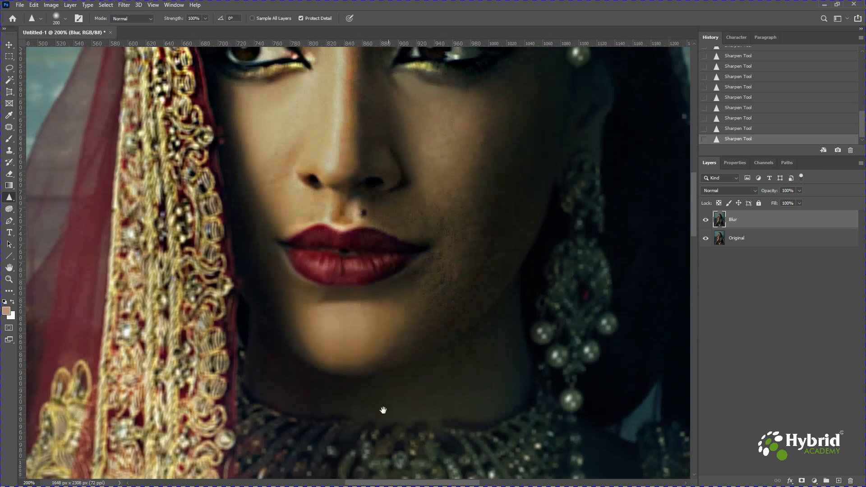
{"action": "left_click_drag", "start_coordinate": [369, 156], "coordinate": [376, 245]}
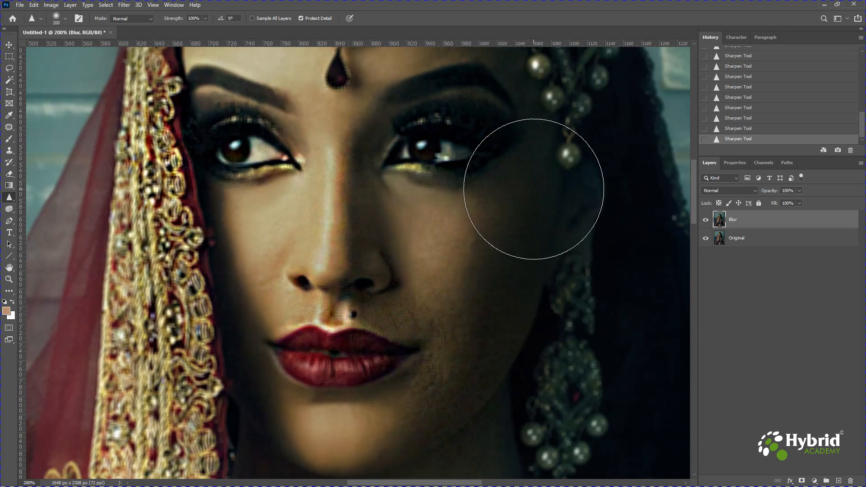
{"action": "key", "text": "ctrl+0"}
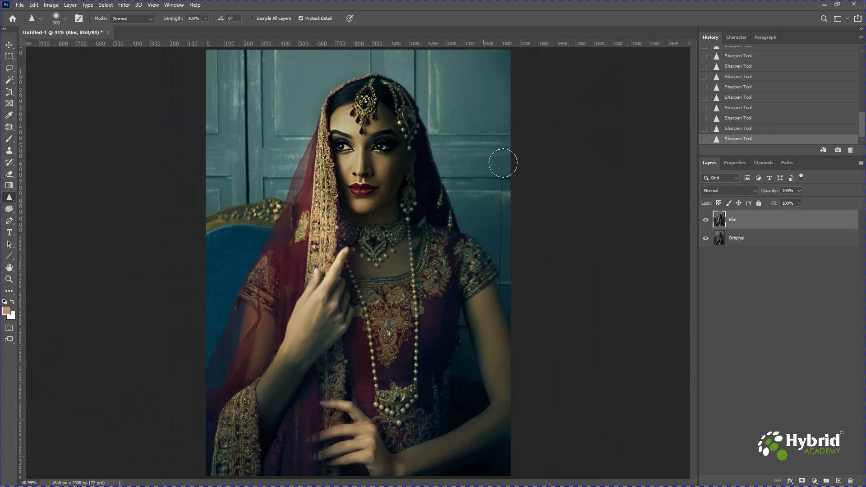
Revert all the Sharpen tool strokes to the Delete Layer history state and switch to the Move tool
{"action": "scroll", "coordinate": [752, 129], "scroll_direction": "up", "scroll_amount": 2}
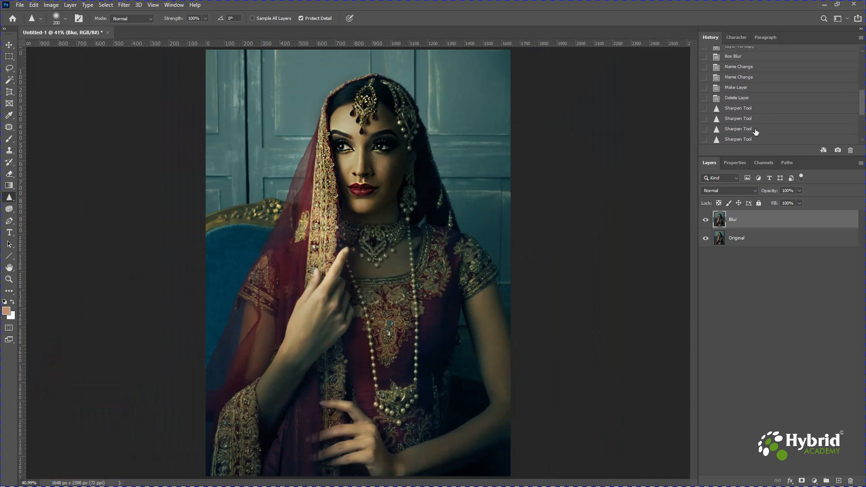
{"action": "left_click", "coordinate": [743, 98]}
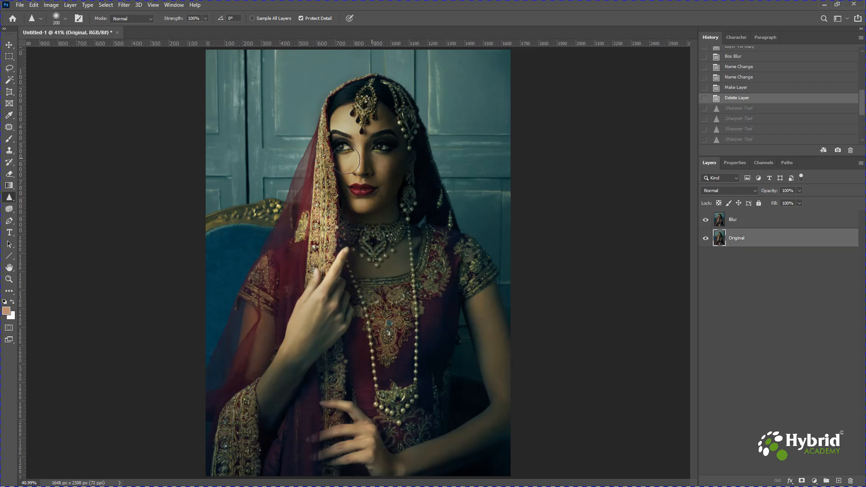
{"action": "left_click", "coordinate": [10, 45]}
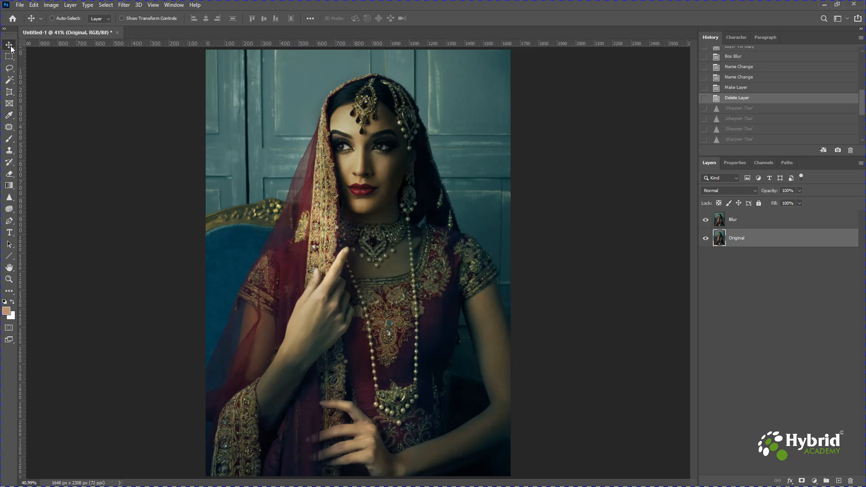
Start an Unsharp Mask on the Blur layer with an amount of 44%, a radius of 47.9 pixels and a threshold of 17 levels
{"action": "left_click", "coordinate": [733, 221]}
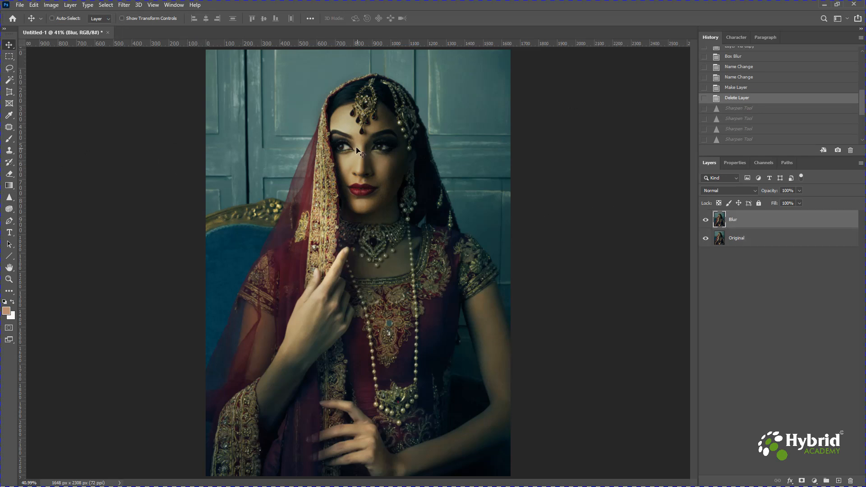
{"action": "left_click", "coordinate": [125, 6]}
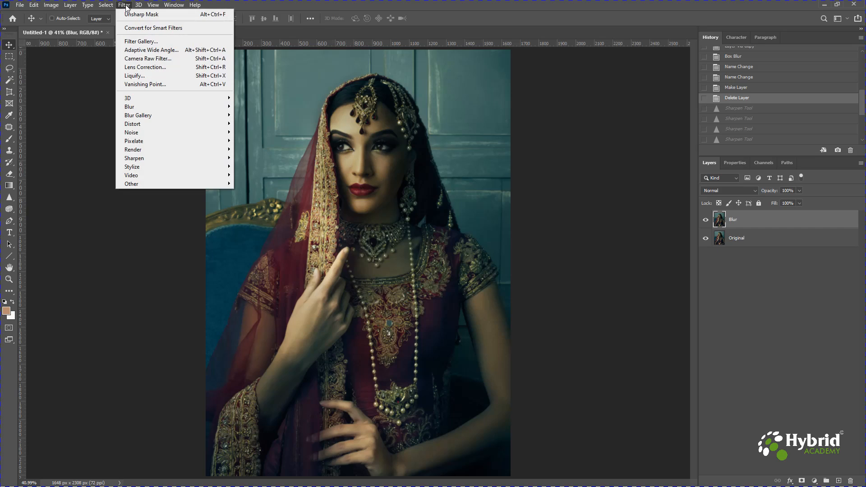
{"action": "mouse_move", "coordinate": [186, 158]}
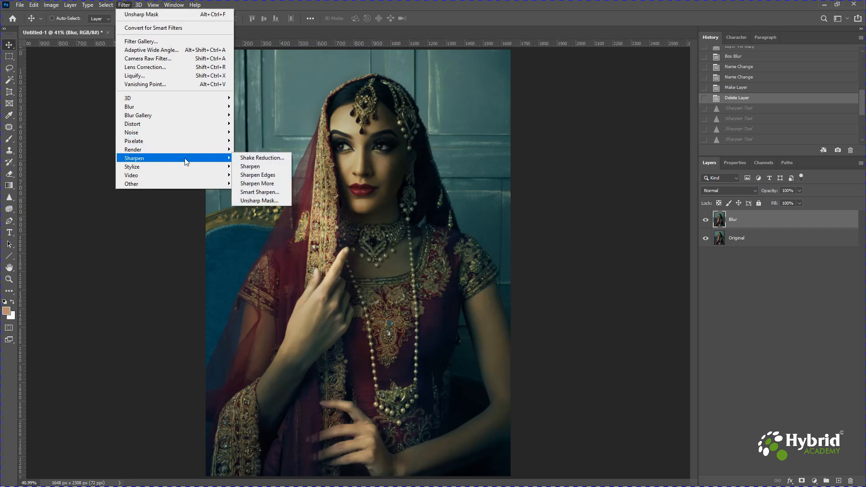
{"action": "left_click", "coordinate": [269, 201]}
{"action": "left_click", "coordinate": [554, 230]}
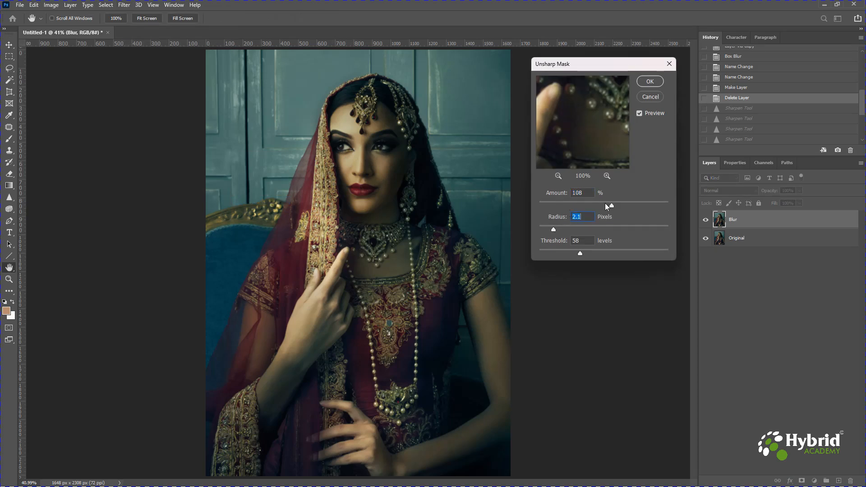
{"action": "left_click_drag", "start_coordinate": [611, 207], "coordinate": [555, 207]}
{"action": "left_click", "coordinate": [570, 205]}
{"action": "left_click_drag", "start_coordinate": [553, 230], "coordinate": [585, 227]}
{"action": "left_click_drag", "start_coordinate": [608, 252], "coordinate": [551, 250]}
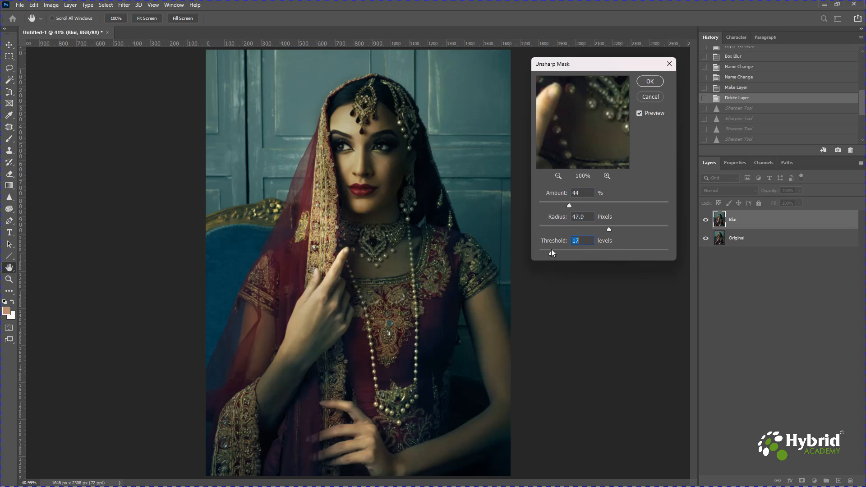
Raise the Unsharp Mask radius to 456.1 pixels, lower the threshold, and apply the filter
{"action": "left_click_drag", "start_coordinate": [610, 230], "coordinate": [651, 227]}
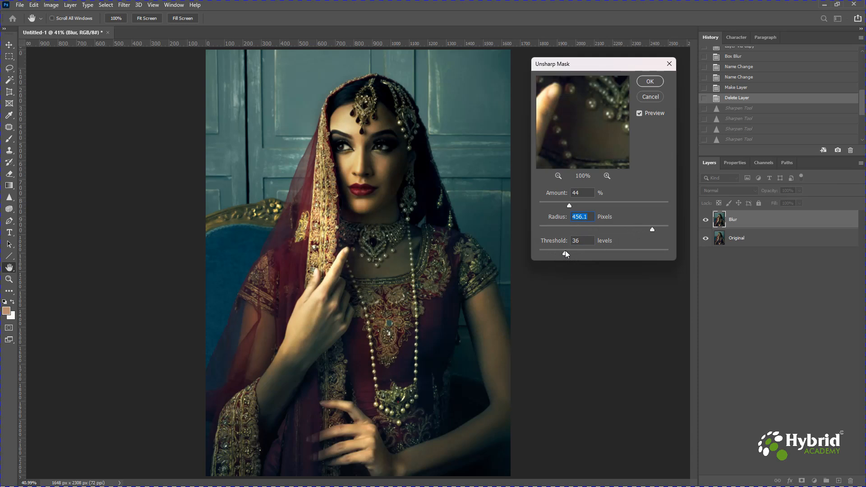
{"action": "left_click_drag", "start_coordinate": [565, 250], "coordinate": [552, 250]}
{"action": "left_click", "coordinate": [650, 82]}
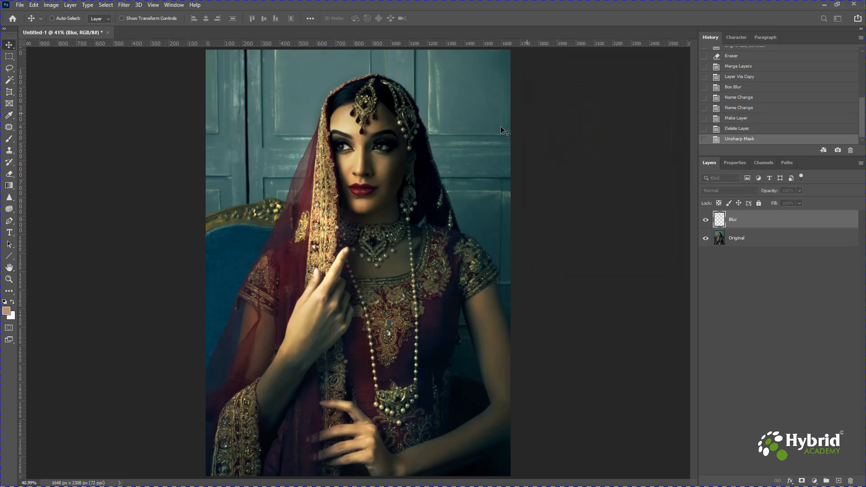
Inspect the bride's face, eyes, lips and head jewellery up close to judge the Unsharp Mask result
{"action": "key", "text": "ctrl+plus"}
{"action": "key", "text": "ctrl+plus"}
{"action": "key", "text": "ctrl+plus"}
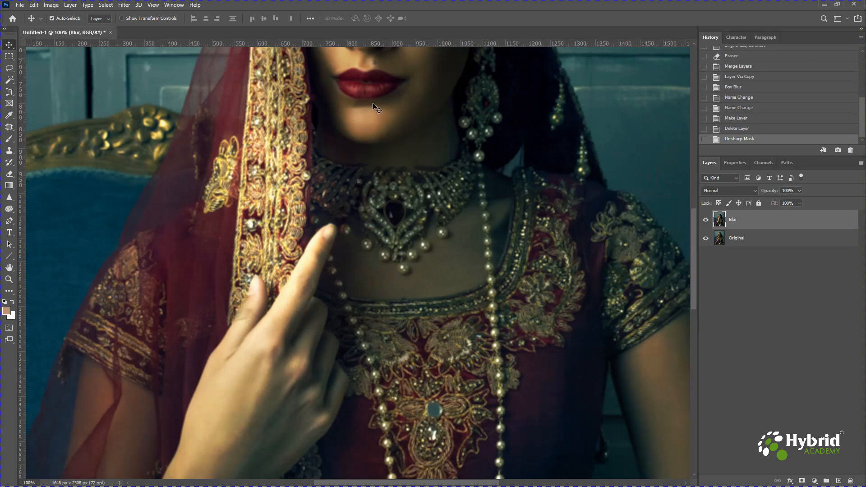
{"action": "left_click_drag", "start_coordinate": [375, 106], "coordinate": [343, 333]}
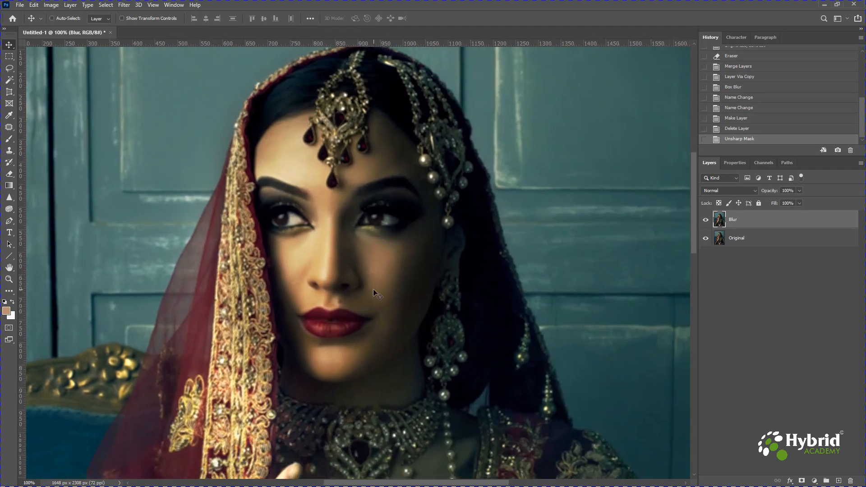
{"action": "key", "text": "ctrl+plus"}
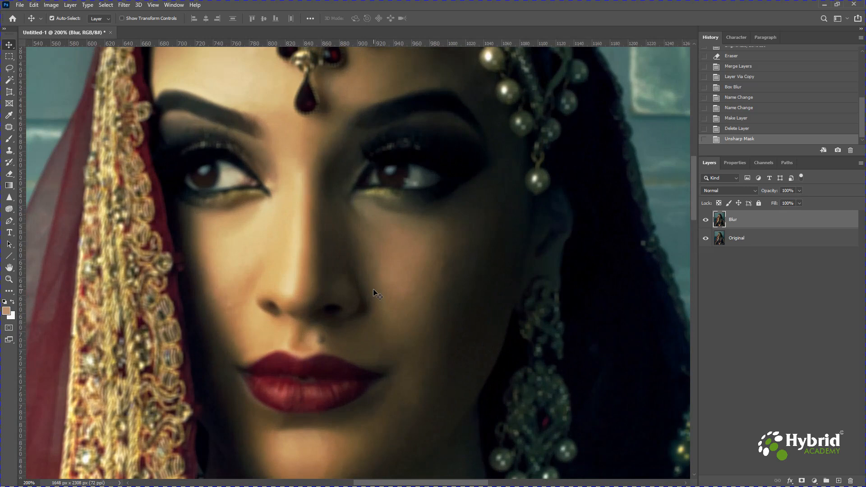
{"action": "key", "text": "ctrl+minus"}
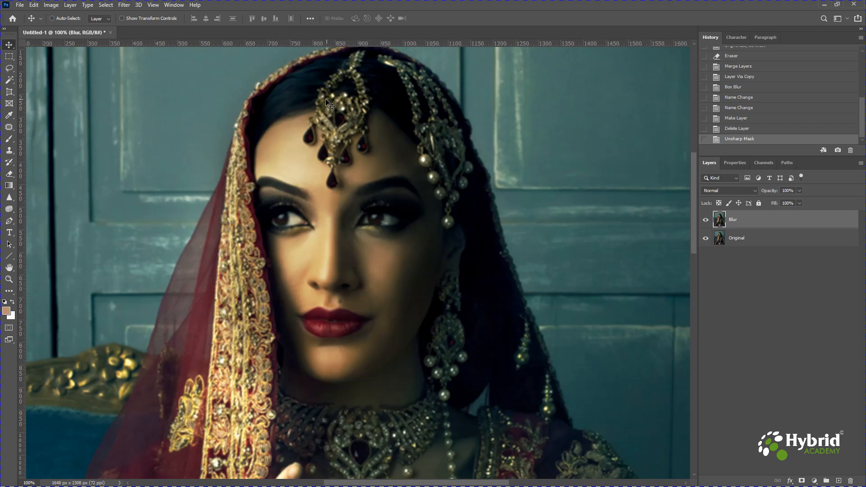
Reapply the last Unsharp Mask filter to the Blur layer two more times with the same settings
{"action": "left_click", "coordinate": [123, 5]}
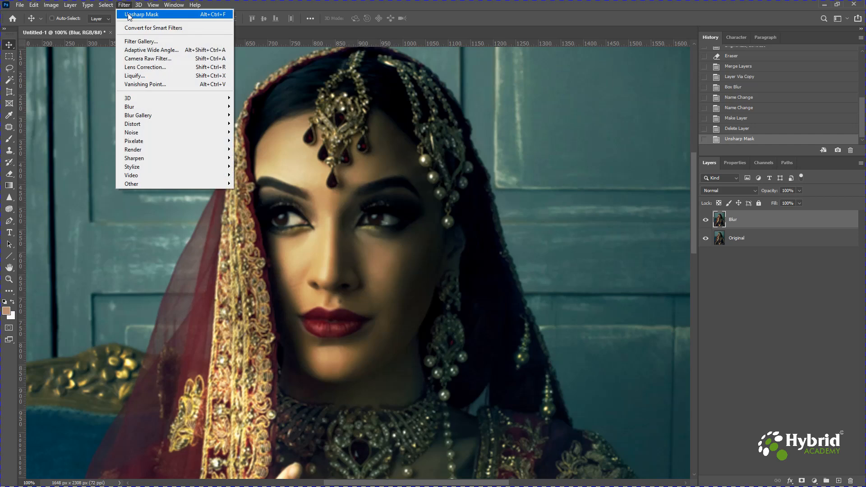
{"action": "left_click", "coordinate": [129, 15]}
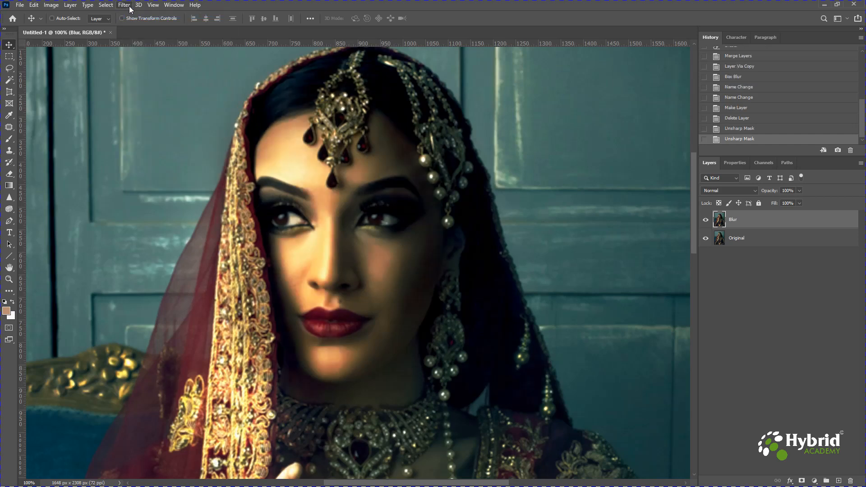
{"action": "left_click", "coordinate": [124, 6]}
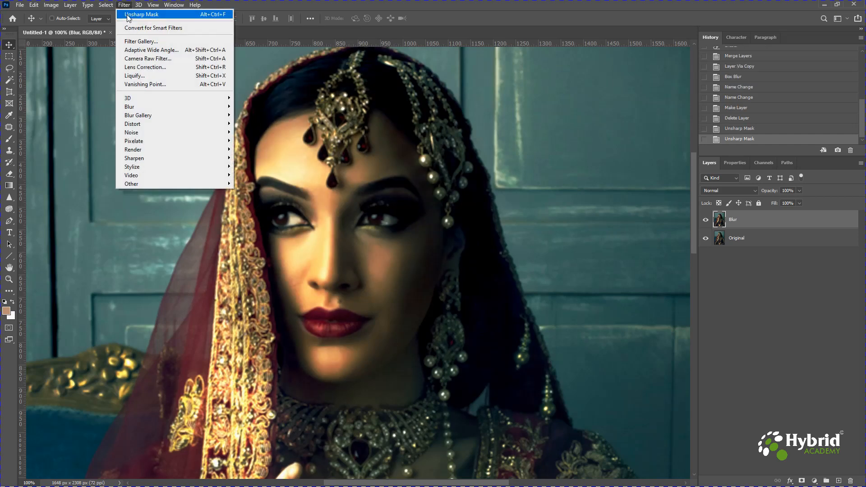
{"action": "left_click", "coordinate": [128, 15]}
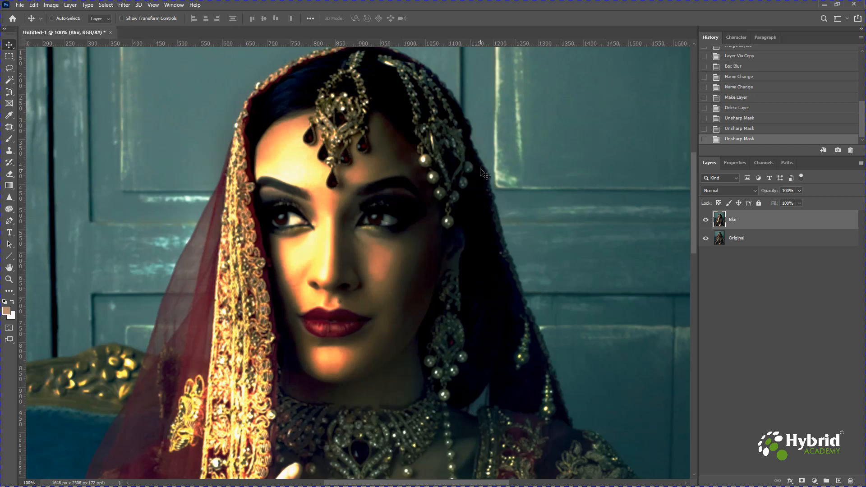
{"action": "key", "text": "ctrl"}
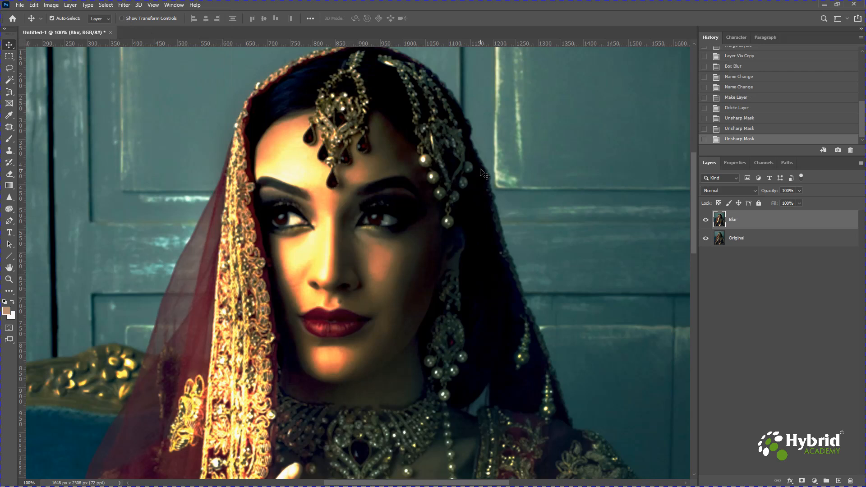